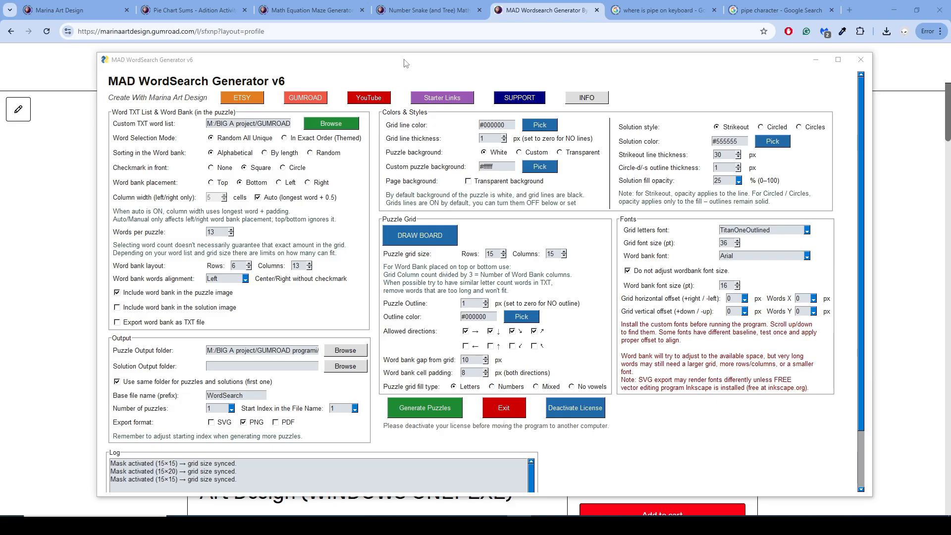
# Examine the program help with the v6 update and word list notes, and close it.
pyautogui.click(575, 99)
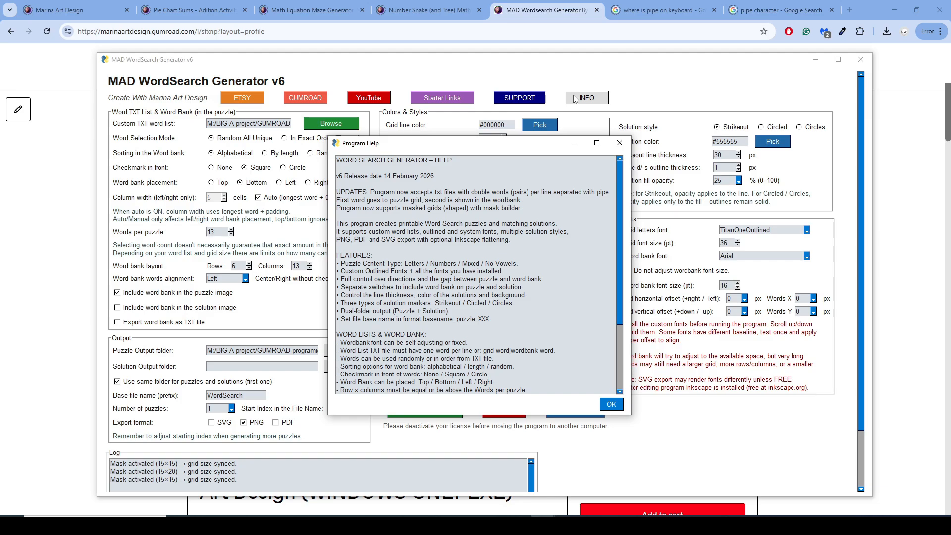
pyautogui.click(620, 143)
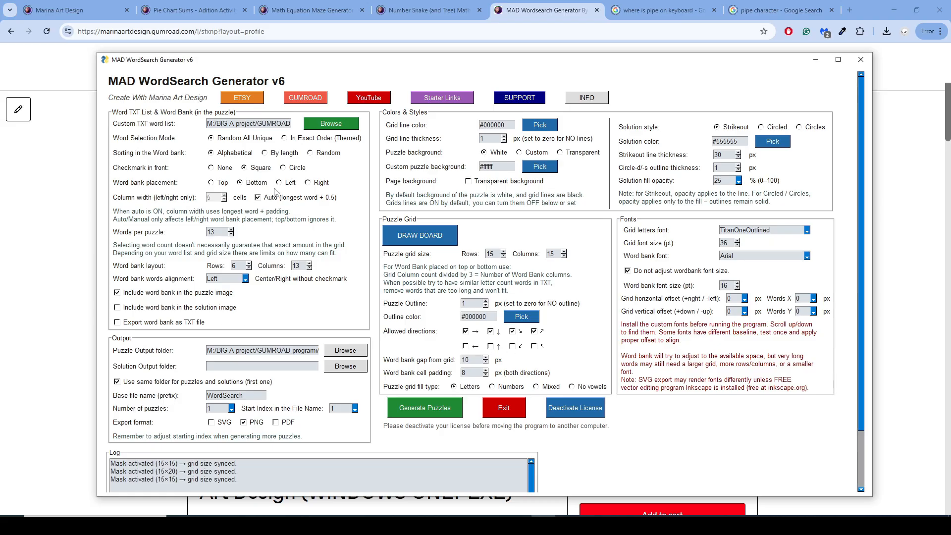
# Open the drawing board for the puzzle grid and paint a freehand black shape on the 15 by 15 mask.
pyautogui.click(420, 236)
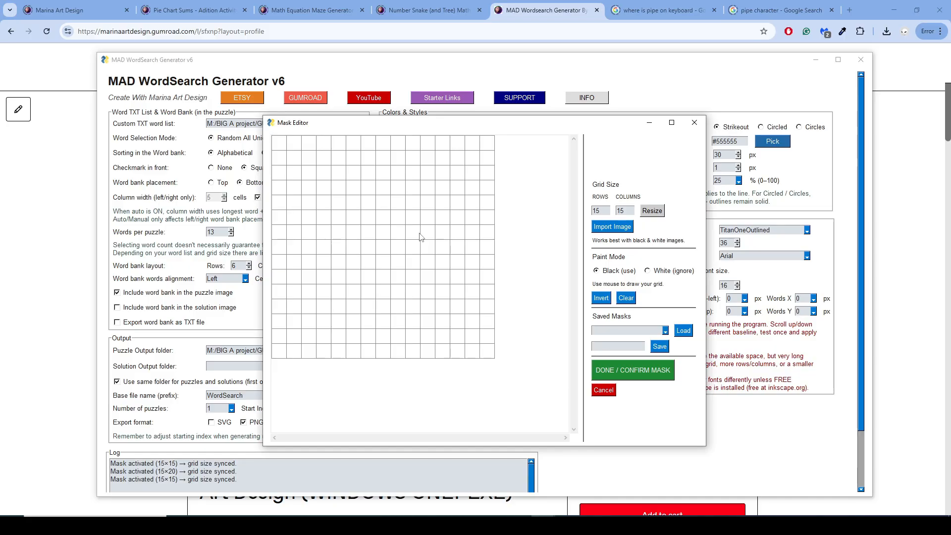
pyautogui.moveTo(416, 232)
pyautogui.mouseDown()
pyautogui.moveTo(347, 245)
pyautogui.moveTo(354, 295)
pyautogui.moveTo(372, 308)
pyautogui.moveTo(309, 294)
pyautogui.moveTo(305, 305)
pyautogui.moveTo(324, 329)
pyautogui.moveTo(290, 353)
pyautogui.moveTo(419, 351)
pyautogui.moveTo(318, 340)
pyautogui.moveTo(312, 306)
pyautogui.moveTo(280, 299)
pyautogui.mouseUp()
pyautogui.moveTo(279, 265)
pyautogui.mouseDown()
pyautogui.moveTo(363, 299)
pyautogui.moveTo(430, 223)
pyautogui.moveTo(457, 245)
pyautogui.moveTo(426, 253)
pyautogui.moveTo(383, 308)
pyautogui.moveTo(397, 269)
pyautogui.moveTo(456, 239)
pyautogui.moveTo(408, 229)
pyautogui.moveTo(399, 183)
pyautogui.moveTo(398, 202)
pyautogui.moveTo(416, 183)
pyautogui.moveTo(427, 258)
pyautogui.moveTo(459, 260)
pyautogui.moveTo(473, 246)
pyautogui.moveTo(397, 287)
pyautogui.moveTo(399, 303)
pyautogui.moveTo(355, 308)
pyautogui.moveTo(476, 233)
pyautogui.moveTo(481, 253)
pyautogui.mouseUp()
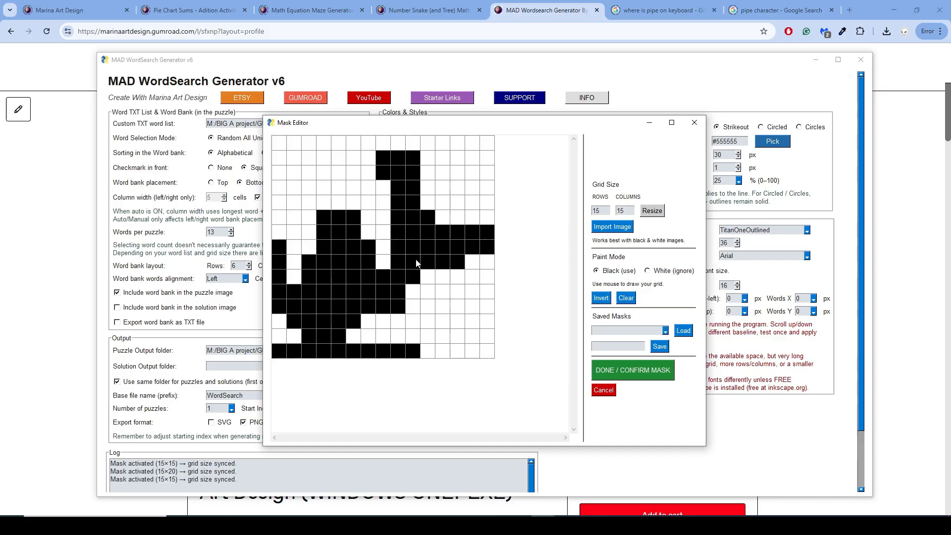
# Paint a separate 2 by 2 black block beside the freehand shape and erase it in White (ignore) mode.
pyautogui.moveTo(457, 305)
pyautogui.mouseDown()
pyautogui.moveTo(456, 327)
pyautogui.moveTo(472, 321)
pyautogui.moveTo(461, 313)
pyautogui.mouseUp()
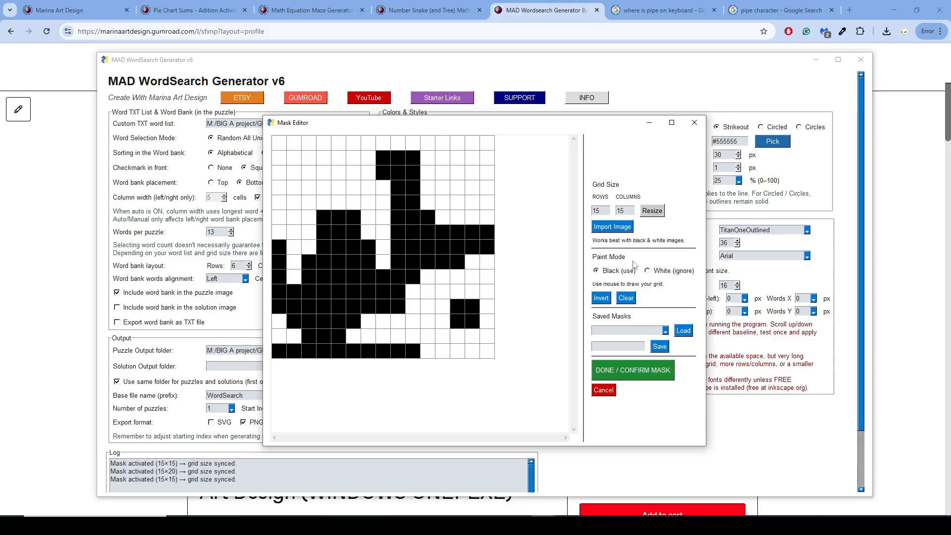
pyautogui.click(647, 271)
pyautogui.moveTo(464, 308)
pyautogui.mouseDown()
pyautogui.moveTo(470, 331)
pyautogui.moveTo(477, 309)
pyautogui.mouseUp()
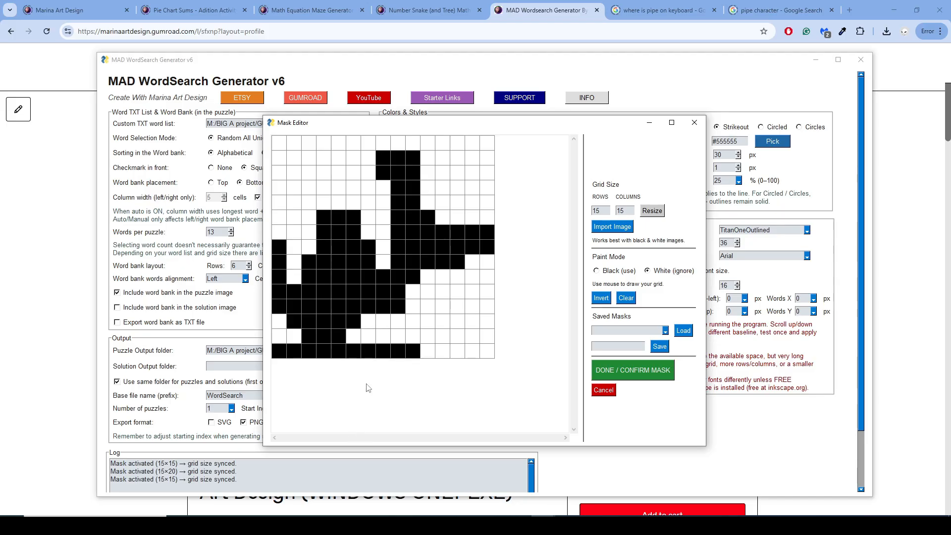
# Resize the mask grid to 15 rows and 18 columns.
pyautogui.doubleClick(620, 211)
pyautogui.write('1')
pyautogui.click(652, 211)
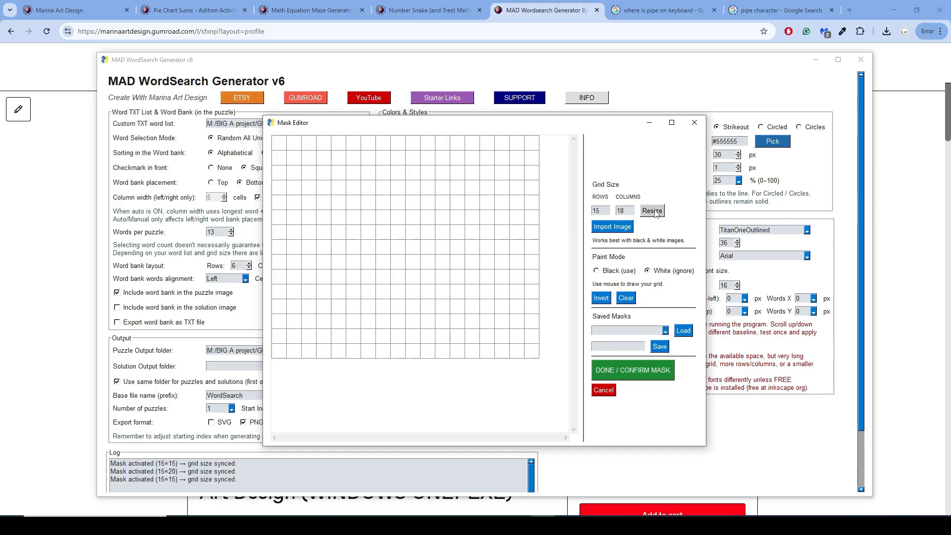
# Resize the mask grid to 18 rows and 15 columns.
pyautogui.hotkey('shift', 'Tab')
pyautogui.press('Tab')
pyautogui.click(657, 211)
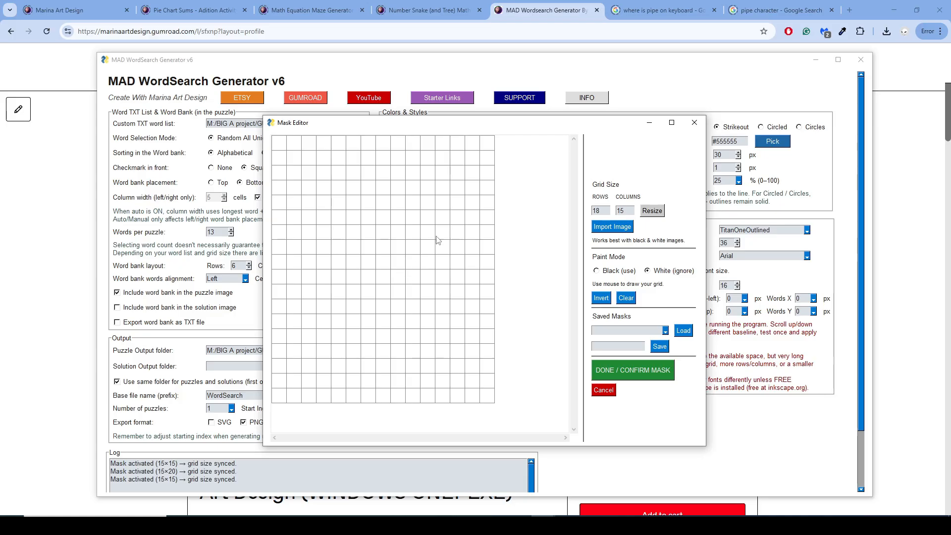
# Paint a black shape in the lower part of the grid using Black (use) mode and try inverting the mask.
pyautogui.click(596, 271)
pyautogui.moveTo(442, 261)
pyautogui.mouseDown()
pyautogui.moveTo(439, 323)
pyautogui.moveTo(434, 292)
pyautogui.moveTo(399, 342)
pyautogui.moveTo(435, 369)
pyautogui.moveTo(442, 322)
pyautogui.moveTo(458, 303)
pyautogui.mouseUp()
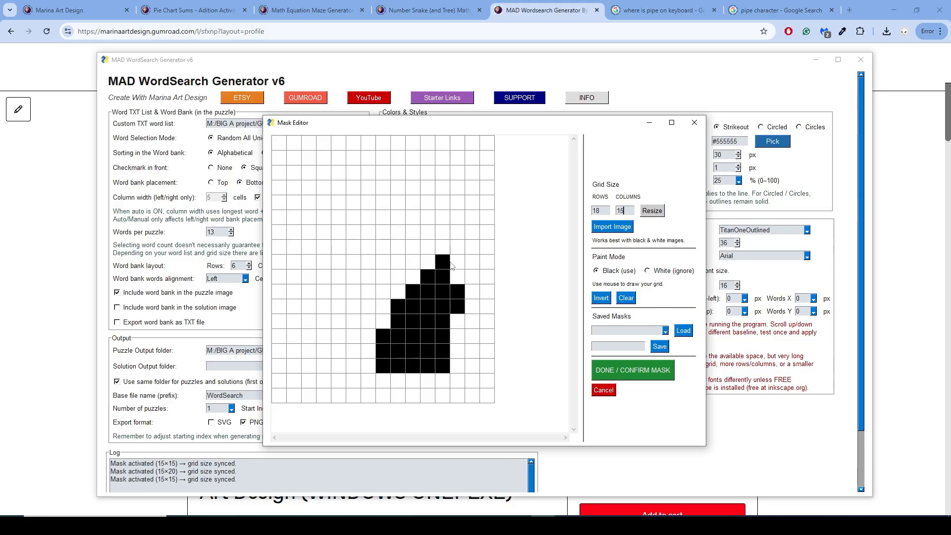
pyautogui.click(601, 299)
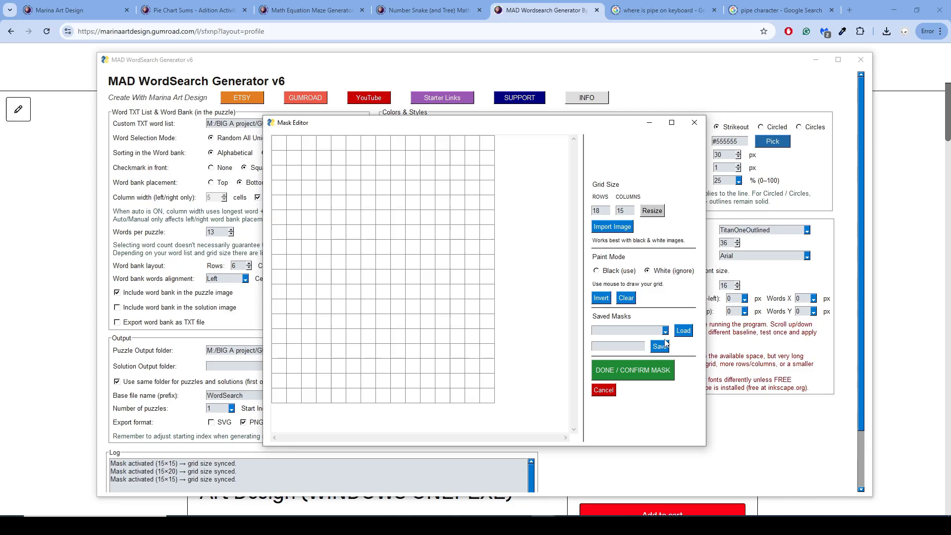
# Look over the available saved masks and the name field for saving a new one.
pyautogui.click(666, 330)
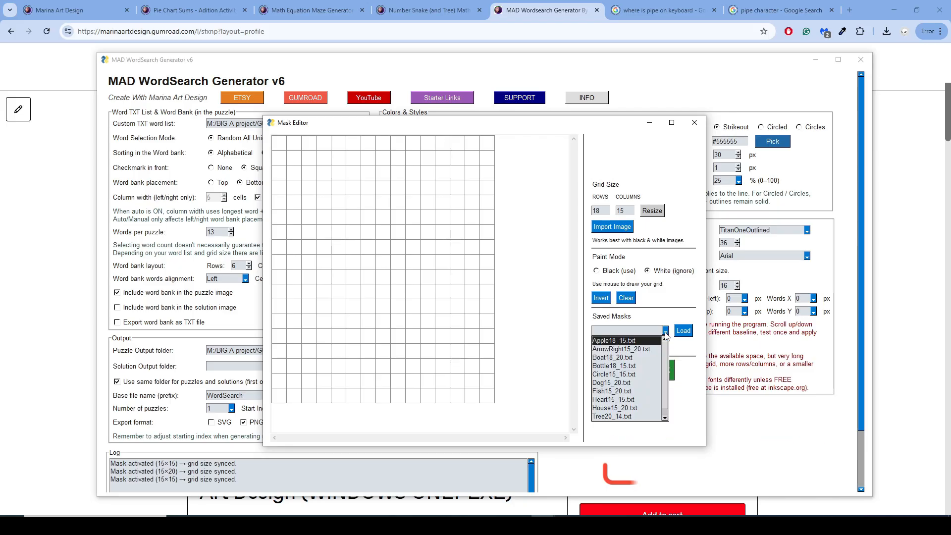
pyautogui.click(665, 332)
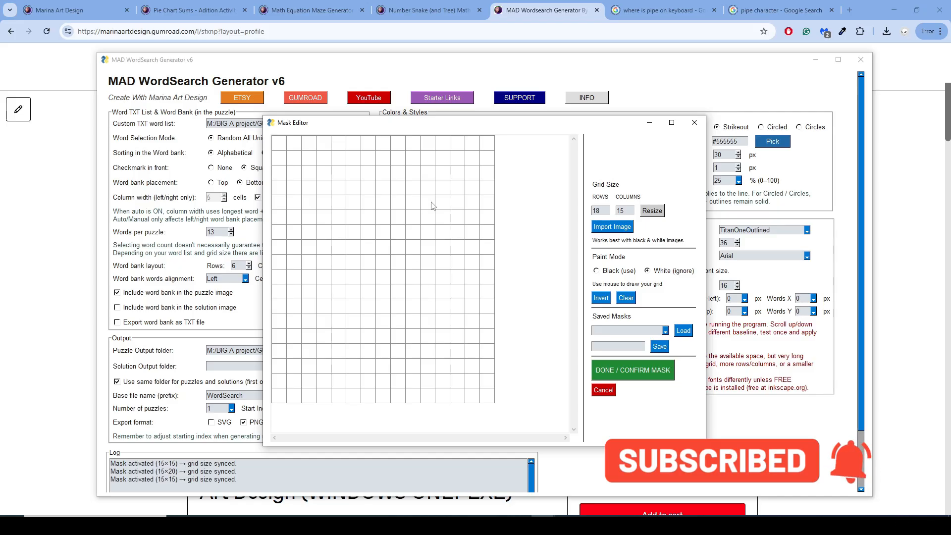
pyautogui.click(605, 347)
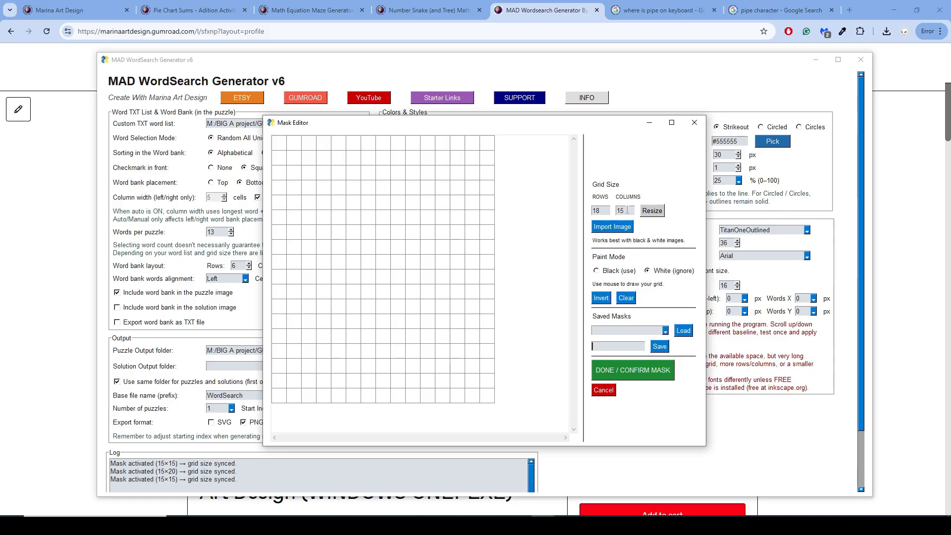
# Load the saved mask Dog15_20.txt into the mask editor.
pyautogui.click(666, 331)
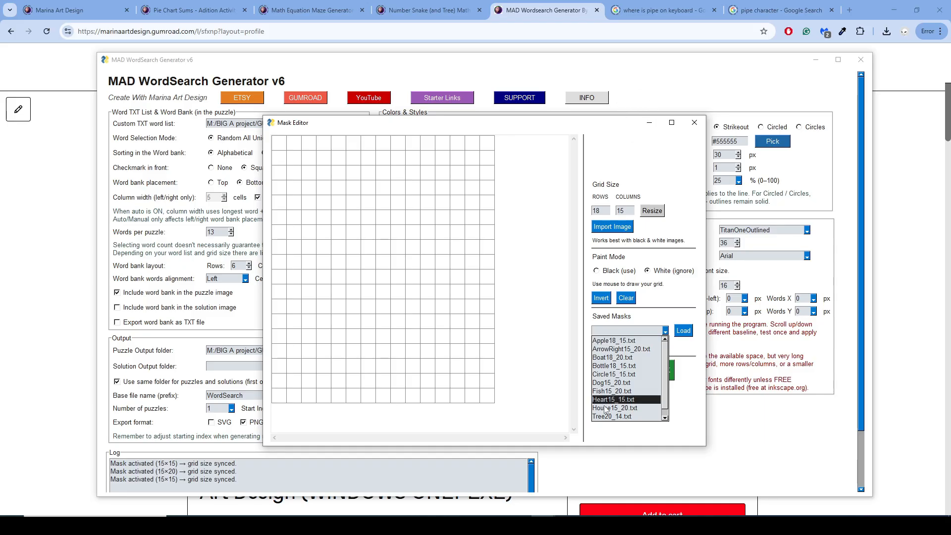
pyautogui.click(613, 384)
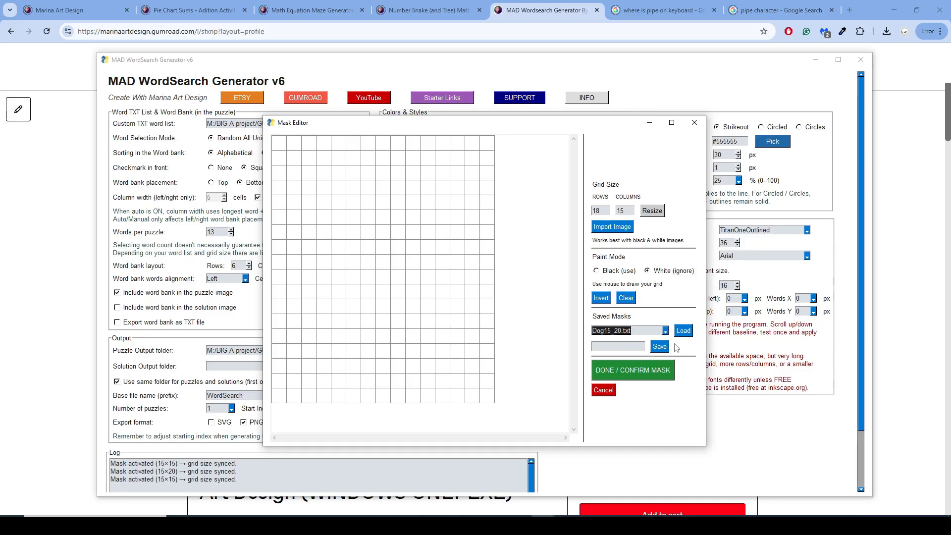
pyautogui.click(683, 331)
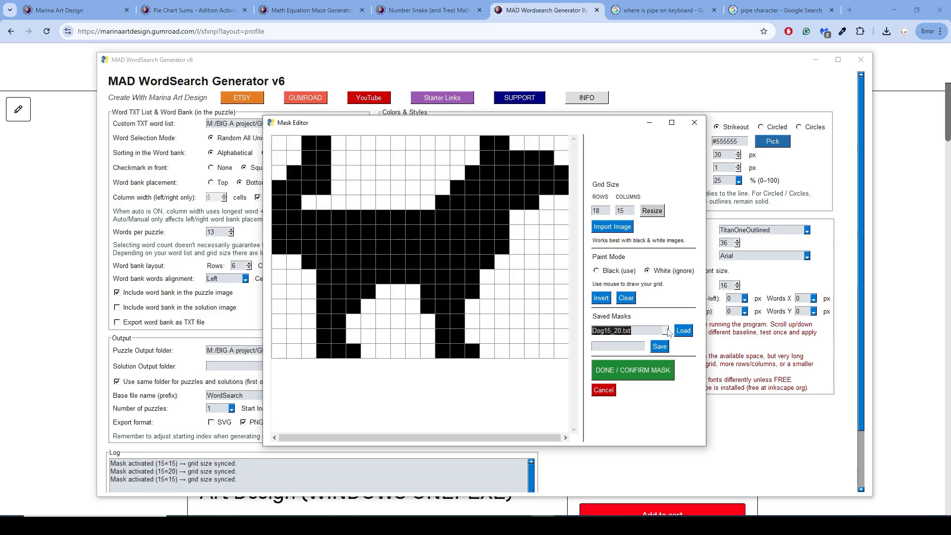
# Replace the dog mask with the saved mask Heart15_15.txt.
pyautogui.click(665, 331)
pyautogui.click(634, 400)
pyautogui.click(683, 331)
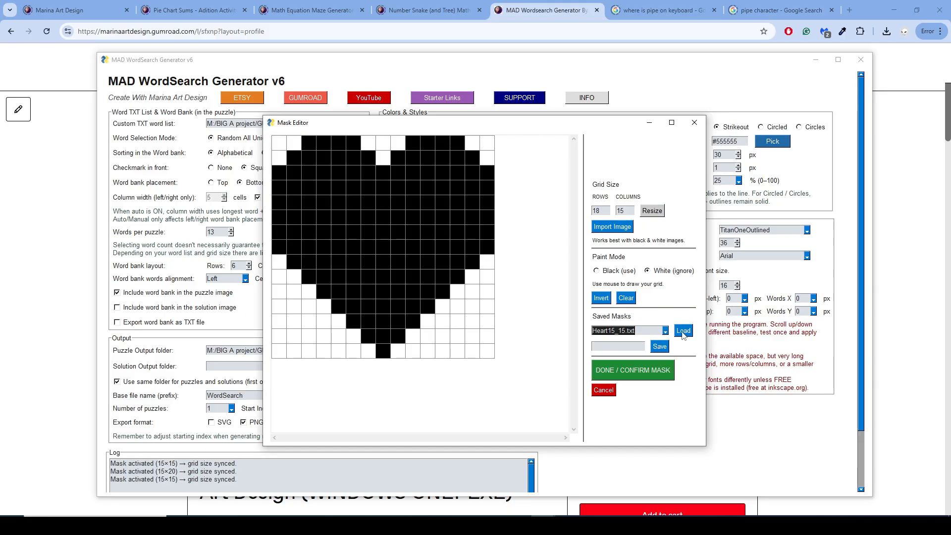
# Load the saved mask House15_20.txt in place of the heart.
pyautogui.click(665, 330)
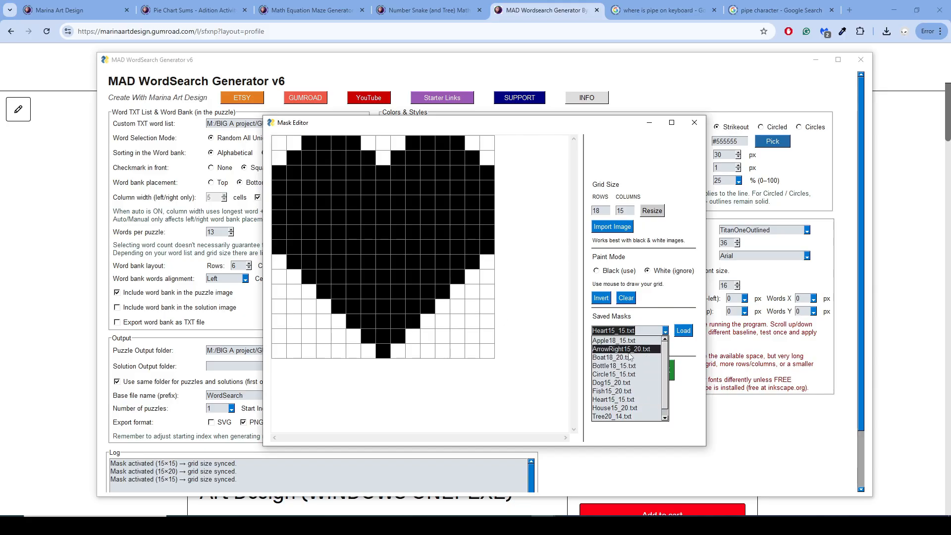
pyautogui.click(619, 407)
pyautogui.click(683, 331)
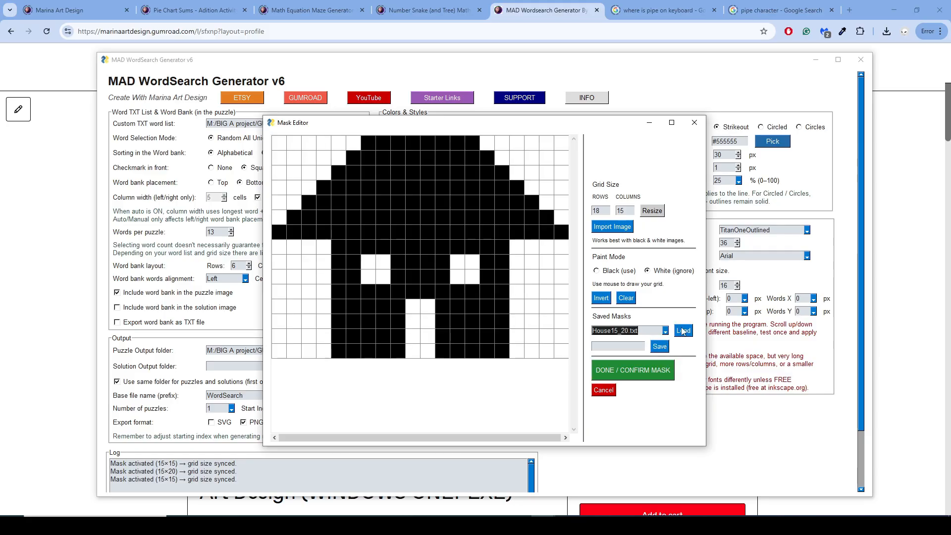
# Load the saved mask Heart15_15.txt again and confirm it as the puzzle grid shape.
pyautogui.click(665, 331)
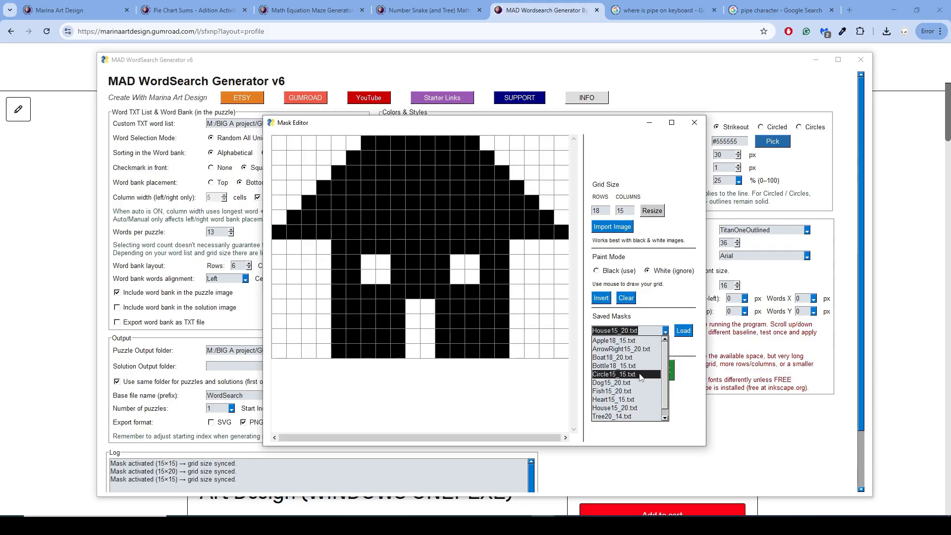
pyautogui.click(626, 401)
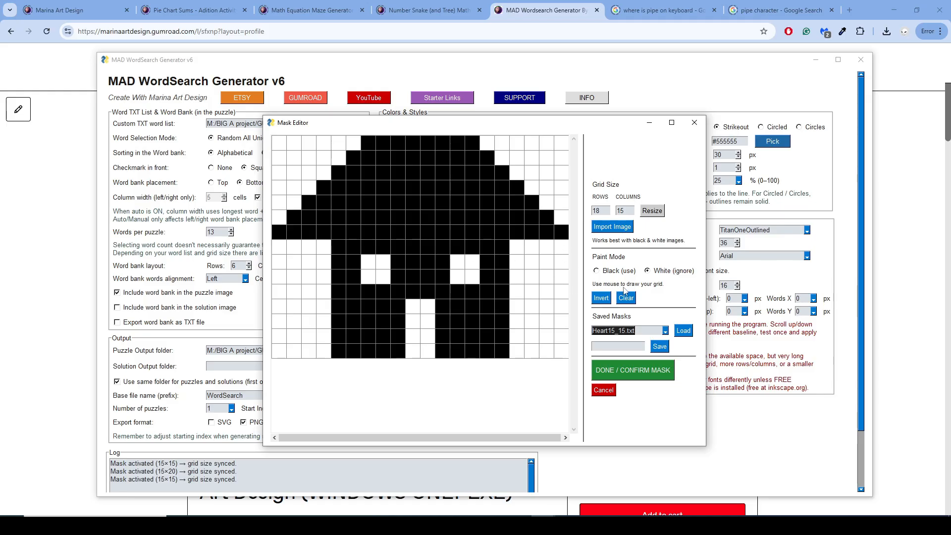
pyautogui.click(683, 331)
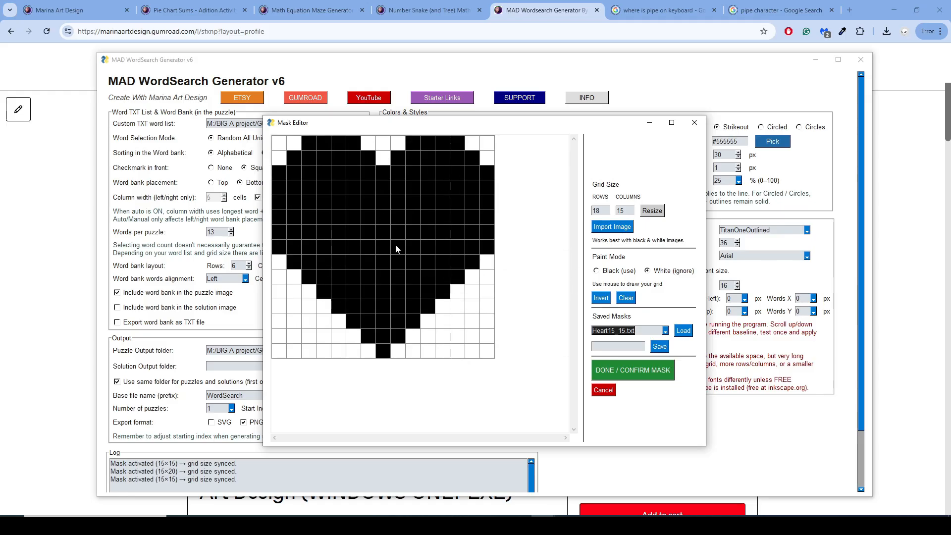
pyautogui.click(629, 371)
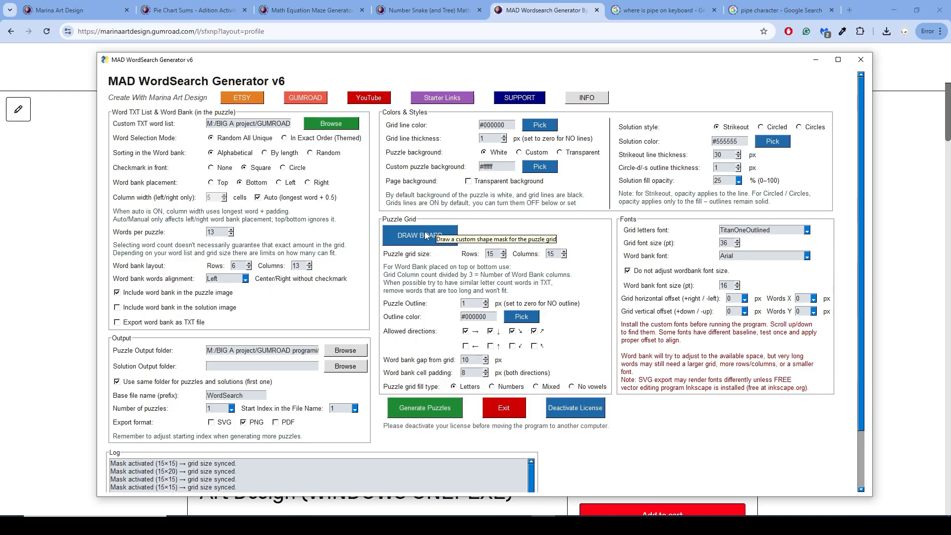
pyautogui.click(426, 235)
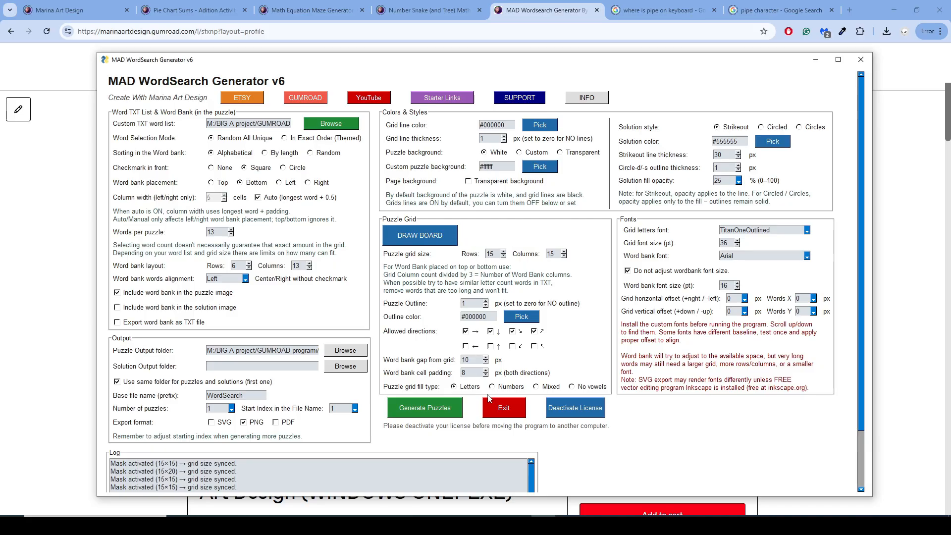
# Switch to the anagram maker workbook in Excel and examine the word list in column A and the pair formulas in columns C and E.
pyautogui.click(495, 526)
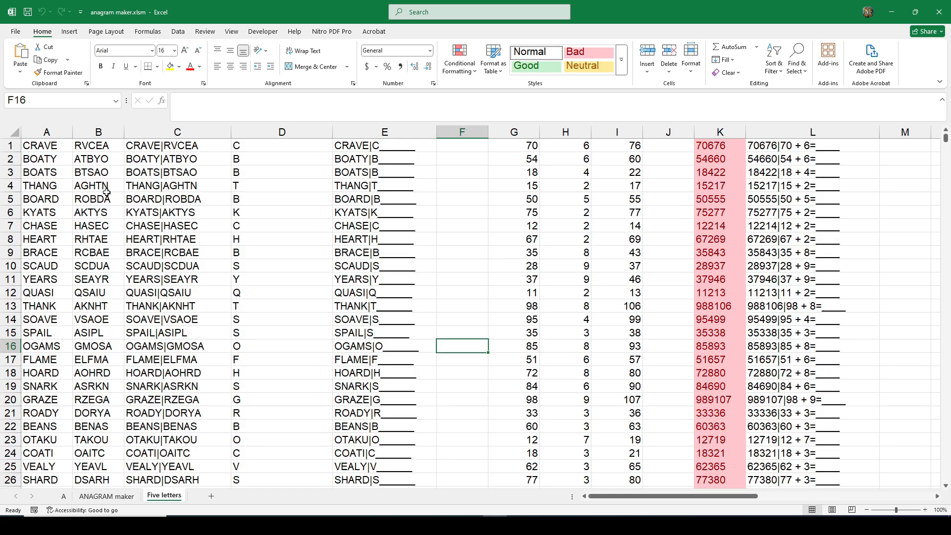
pyautogui.moveTo(64, 148); pyautogui.dragTo(51, 305)
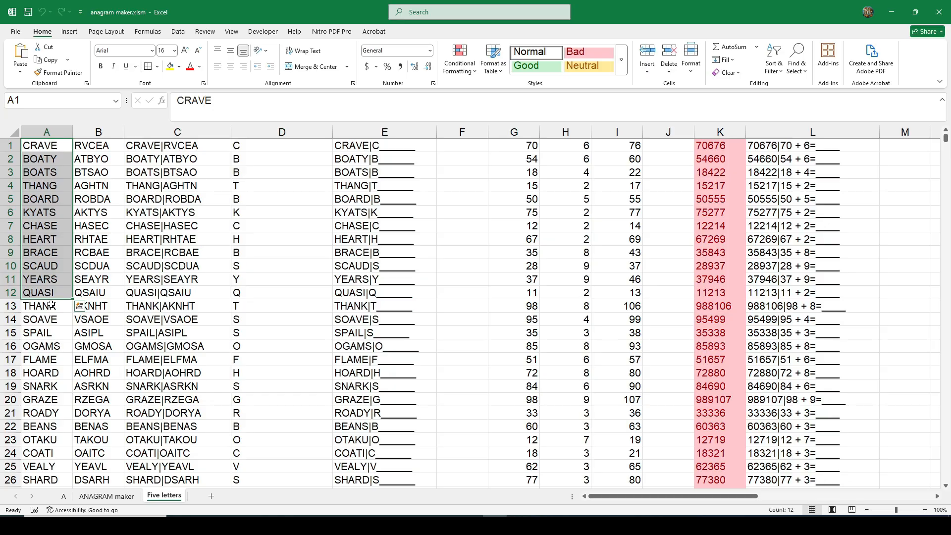
pyautogui.click(140, 159)
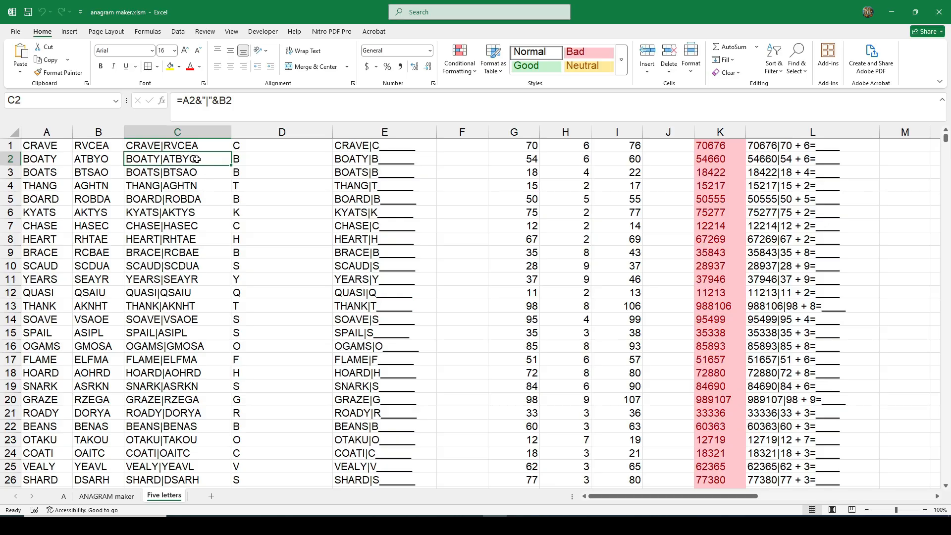
pyautogui.click(387, 157)
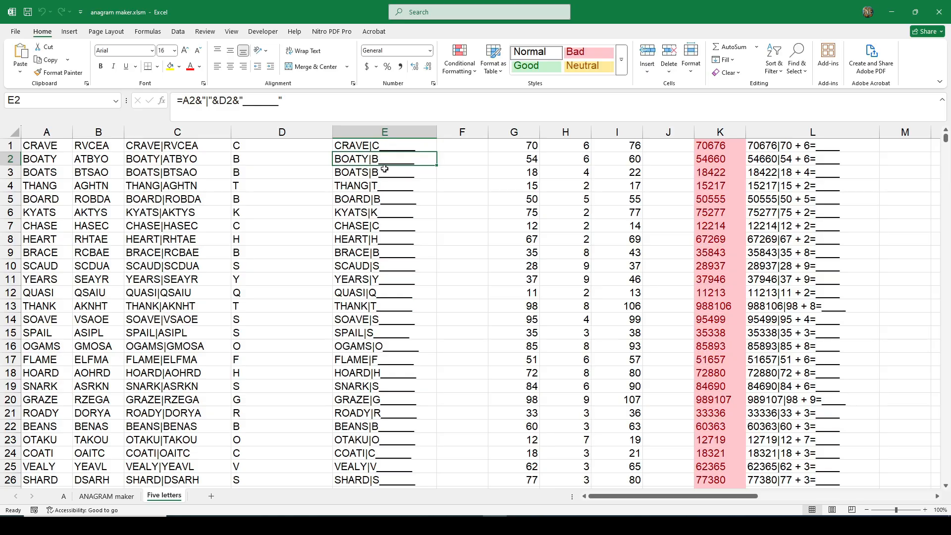
pyautogui.click(373, 182)
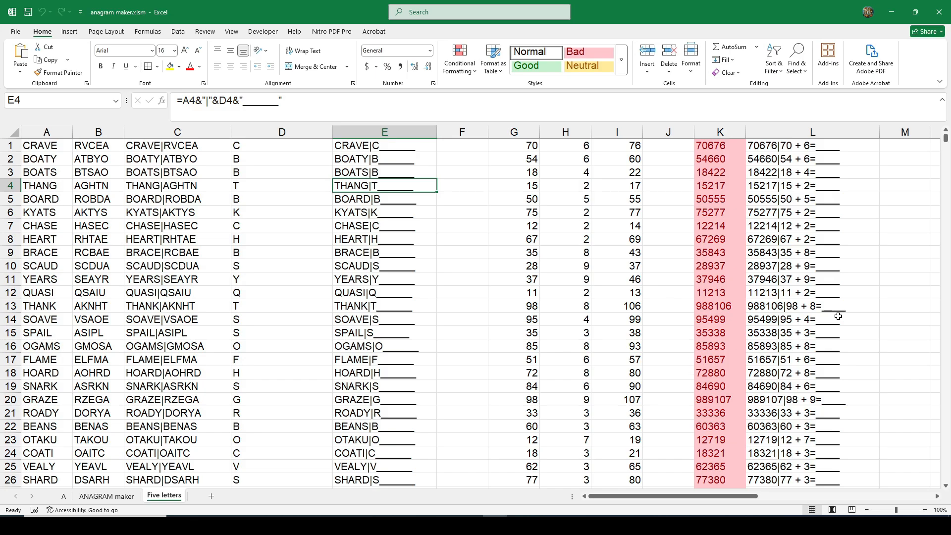
# Examine the addition puzzle formulas in cells L2, G1, H1, I1 and K1.
pyautogui.click(801, 155)
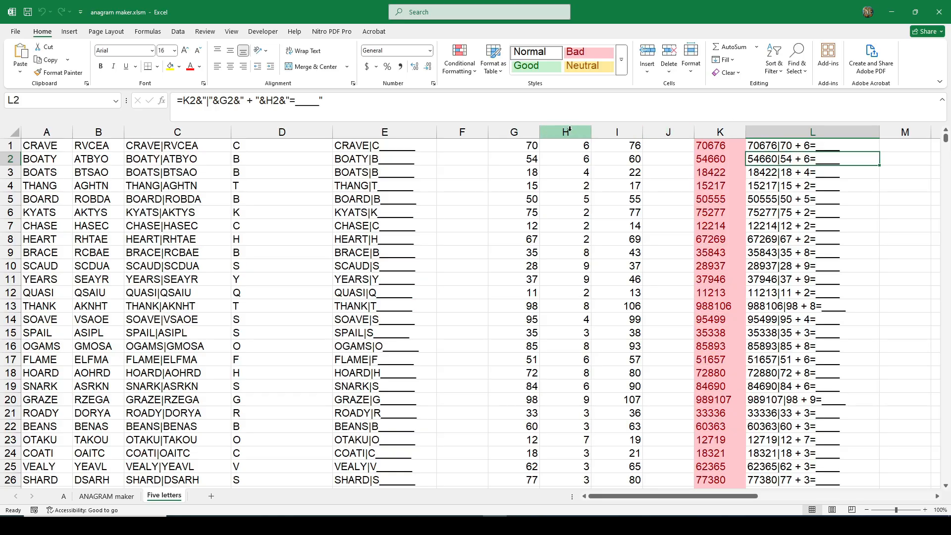
pyautogui.click(524, 148)
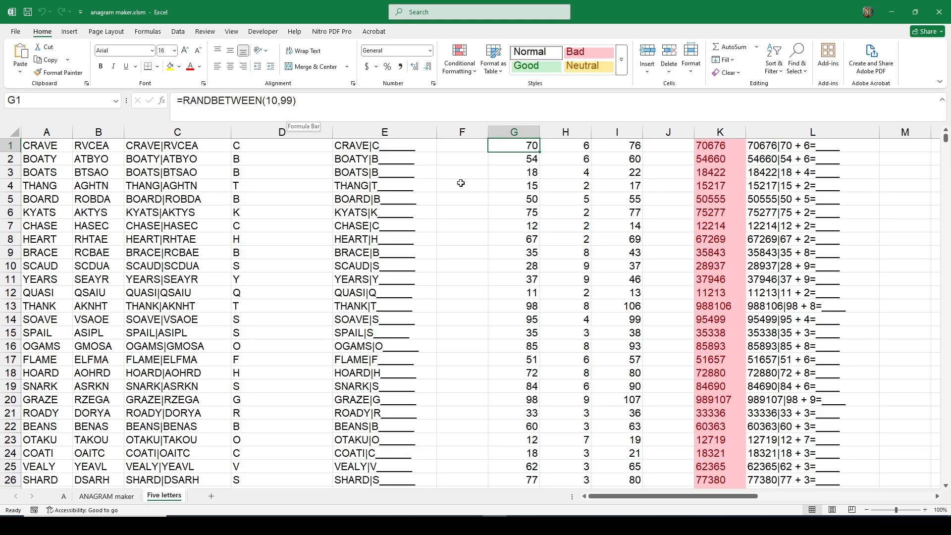
pyautogui.click(573, 146)
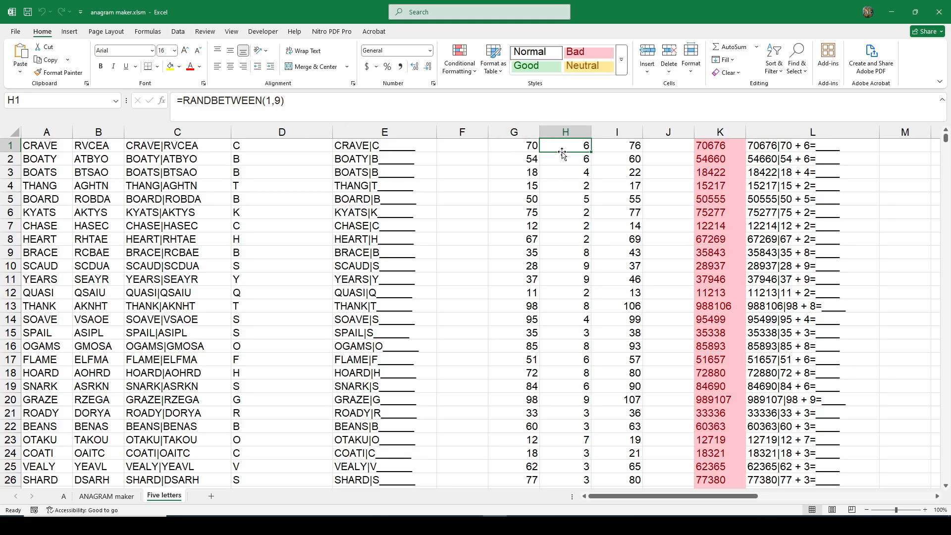
pyautogui.click(624, 145)
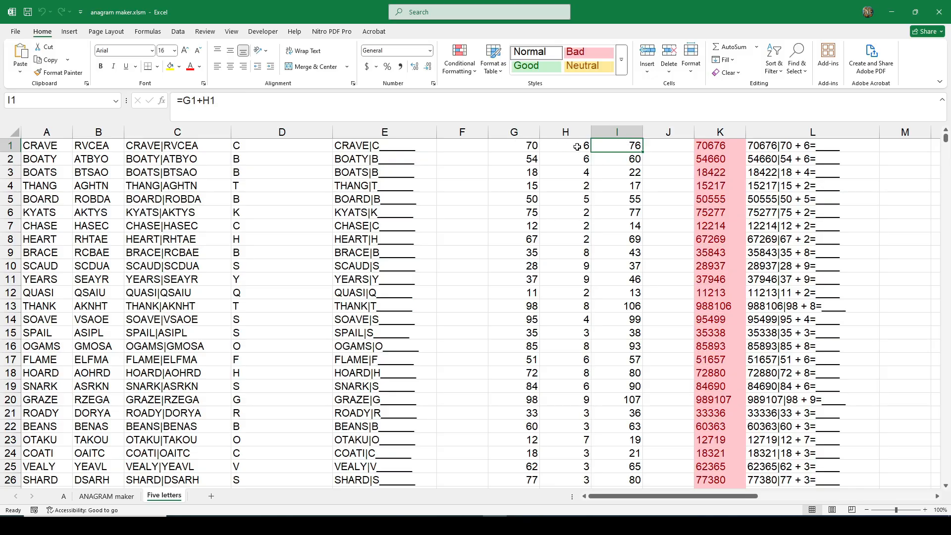
pyautogui.click(710, 145)
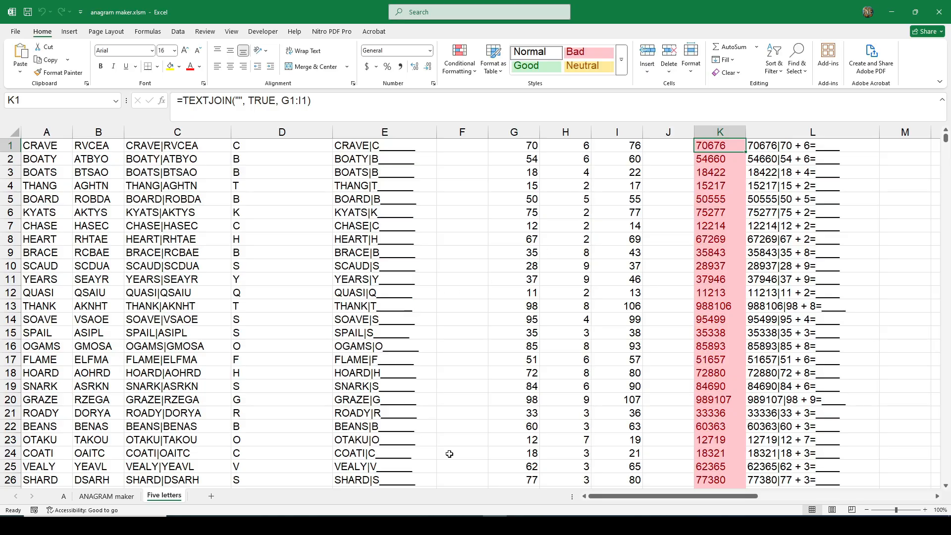
# Switch to Paint.NET to view the addition puzzle image shaped like the number 1.
pyautogui.click(470, 525)
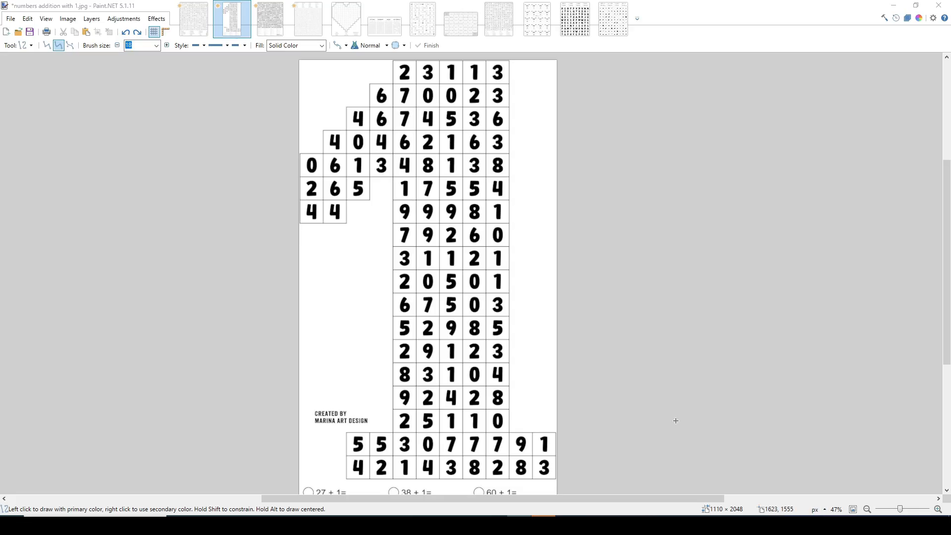
# Draw a short slanted line above the 27 + 1 checkbox and underline the 27 + 1 task in the word bank.
pyautogui.keyDown('ctrl'); pyautogui.scroll(2, 570, 281); pyautogui.keyUp('ctrl')
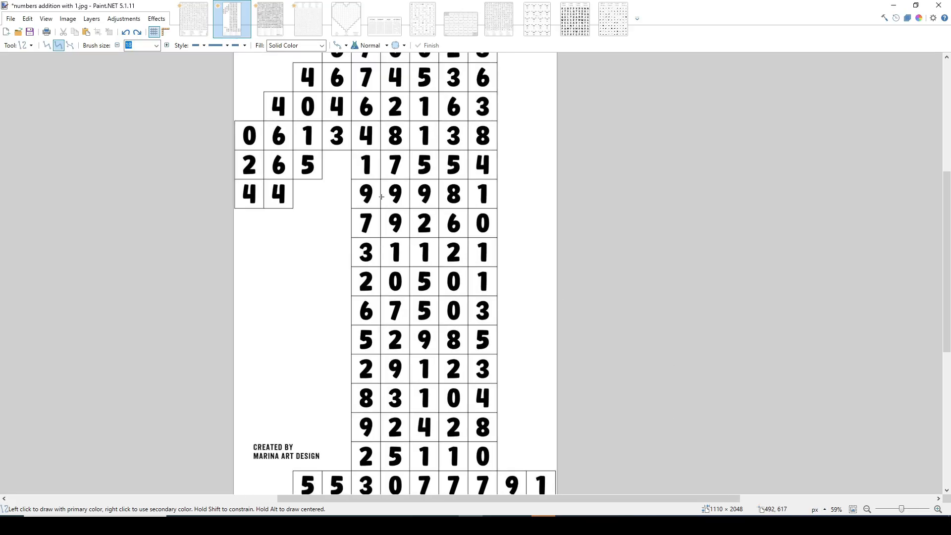
pyautogui.scroll(-1, 421, 209)
pyautogui.scroll(-2, 422, 209)
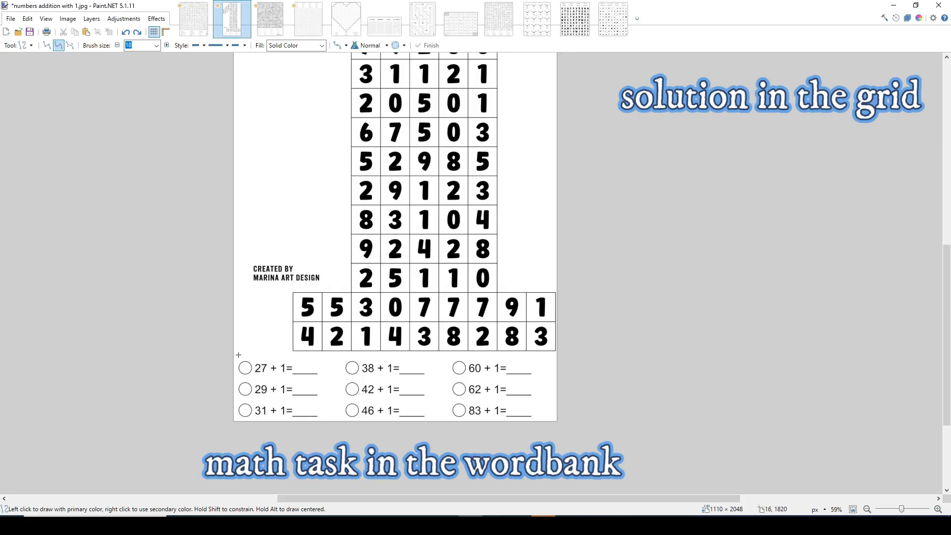
pyautogui.moveTo(237, 355); pyautogui.dragTo(258, 349)
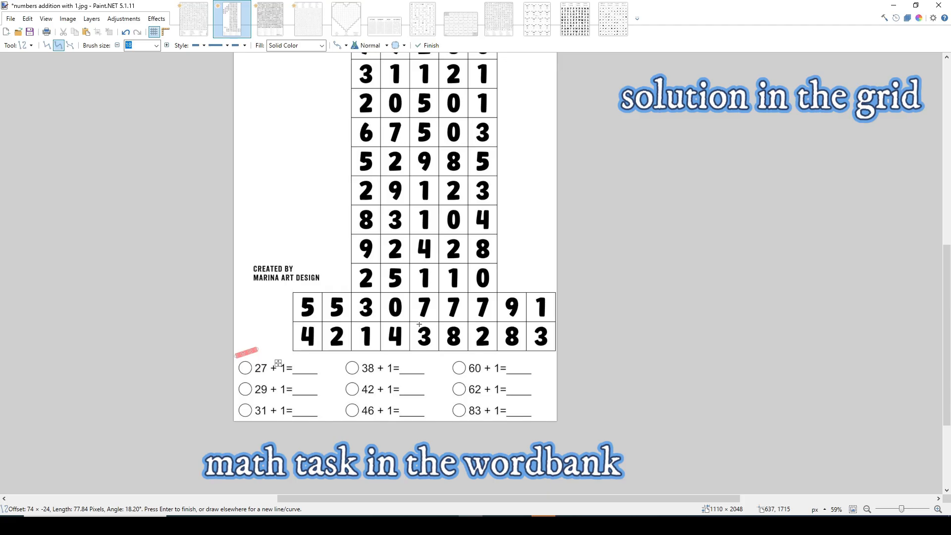
pyautogui.moveTo(255, 378); pyautogui.dragTo(321, 377)
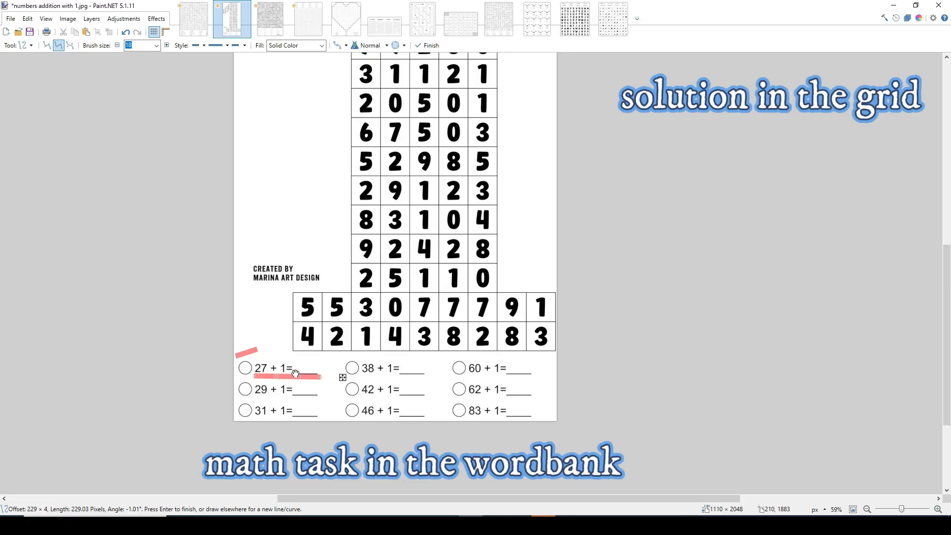
# Draw a diagonal strike line across the number grid from the 2 in the last row up to the 8 starting the row 8 3 1 0 4.
pyautogui.keyDown('ctrl'); pyautogui.scroll(3, 295, 373); pyautogui.keyUp('ctrl')
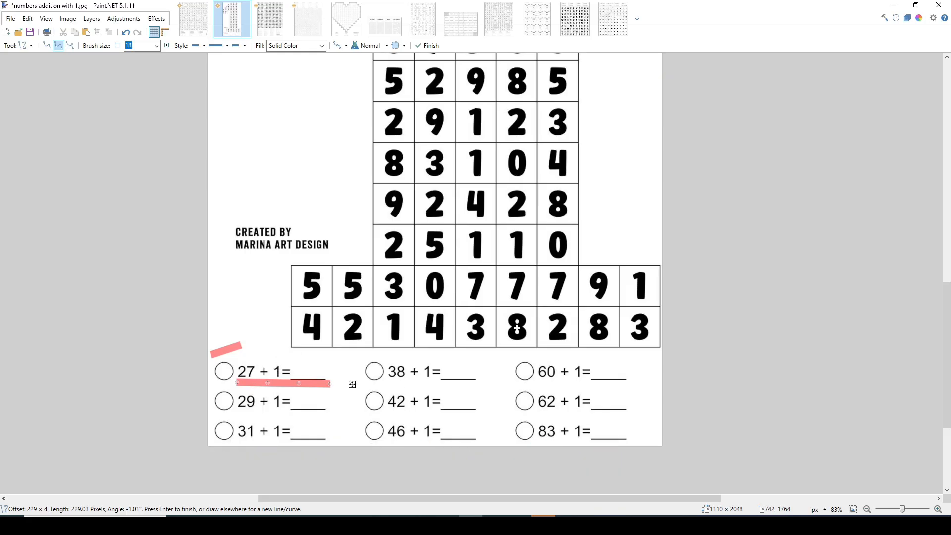
pyautogui.moveTo(558, 327); pyautogui.dragTo(391, 162)
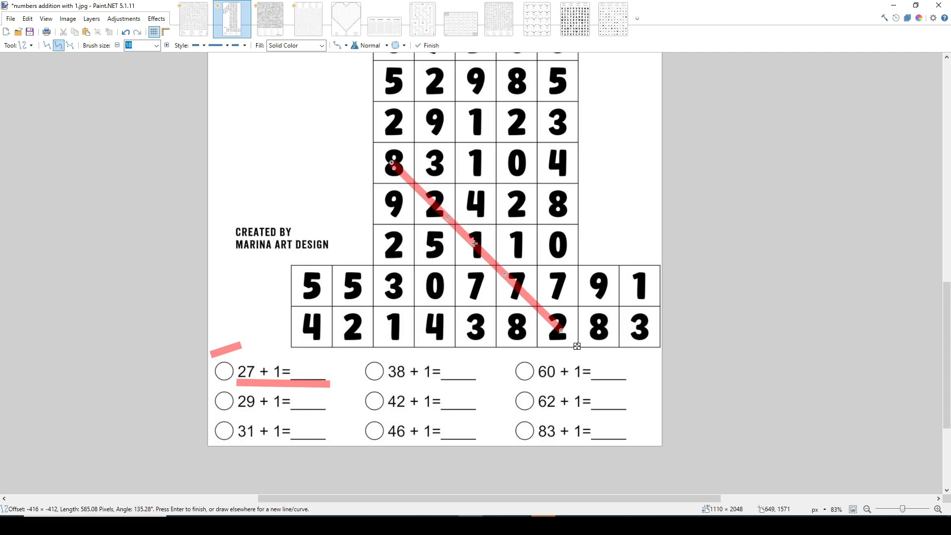
pyautogui.scroll(-1, 487, 250)
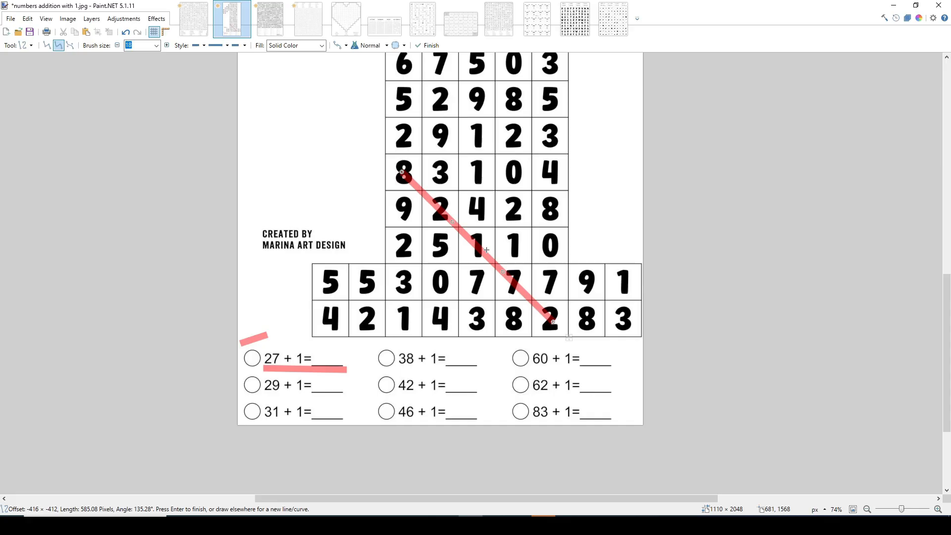
pyautogui.scroll(-4, 486, 250)
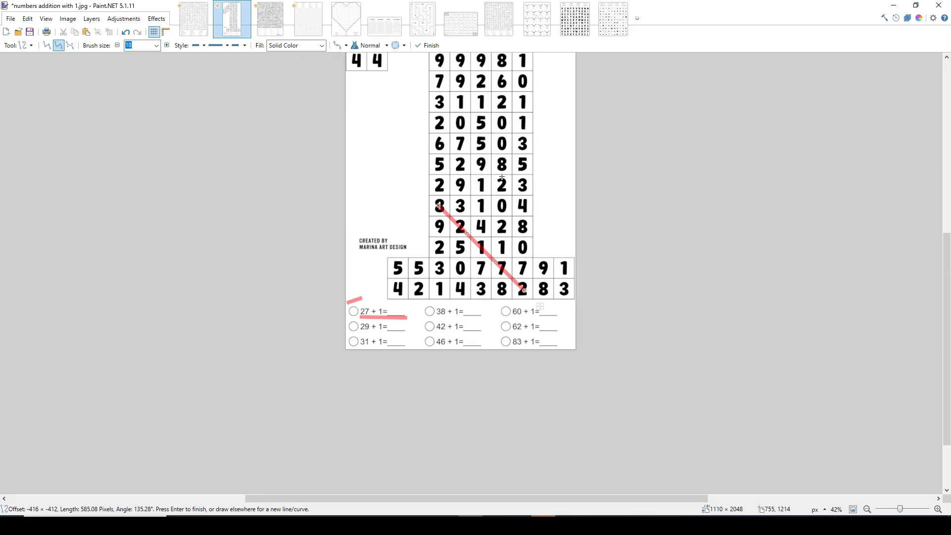
pyautogui.scroll(2, 502, 177)
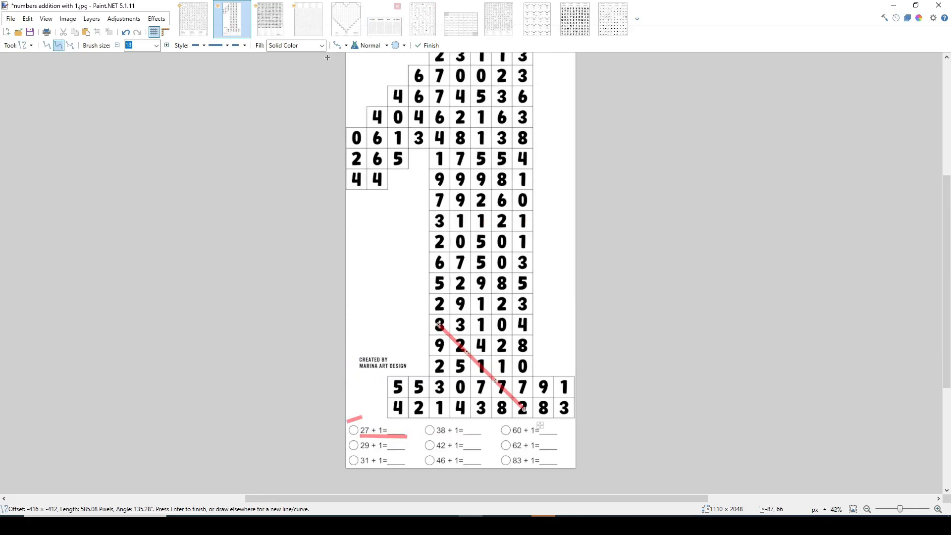
# View the alphabet animals, UK and USA language, and accented-letter sample puzzles.
pyautogui.click(272, 30)
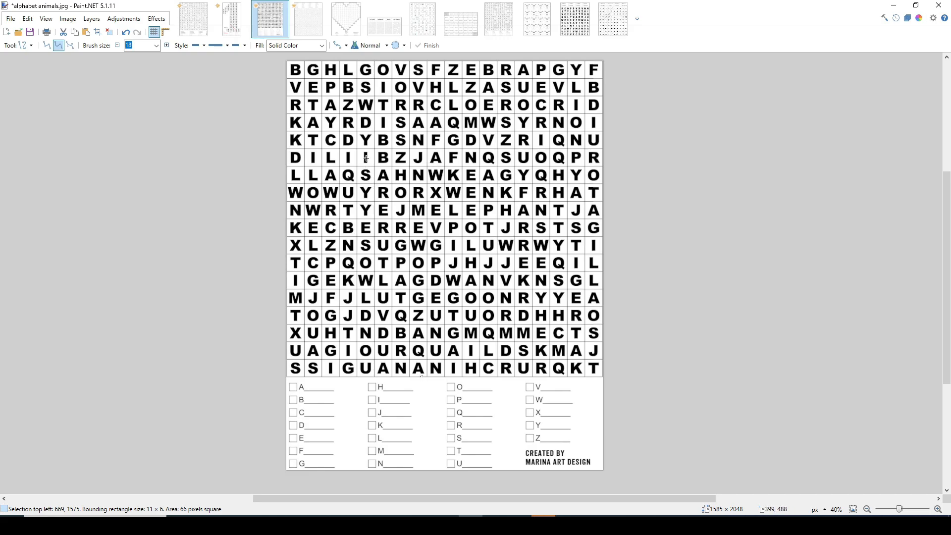
pyautogui.click(308, 19)
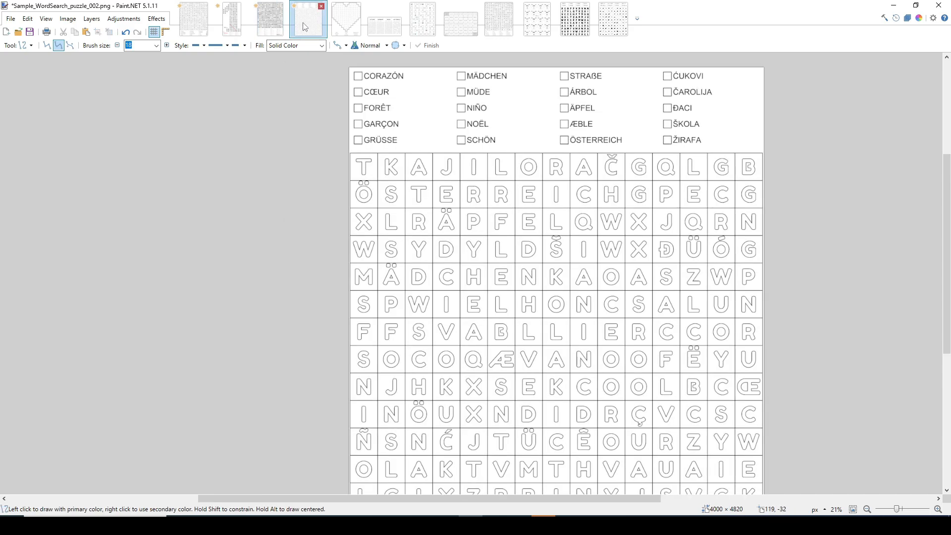
pyautogui.click(194, 19)
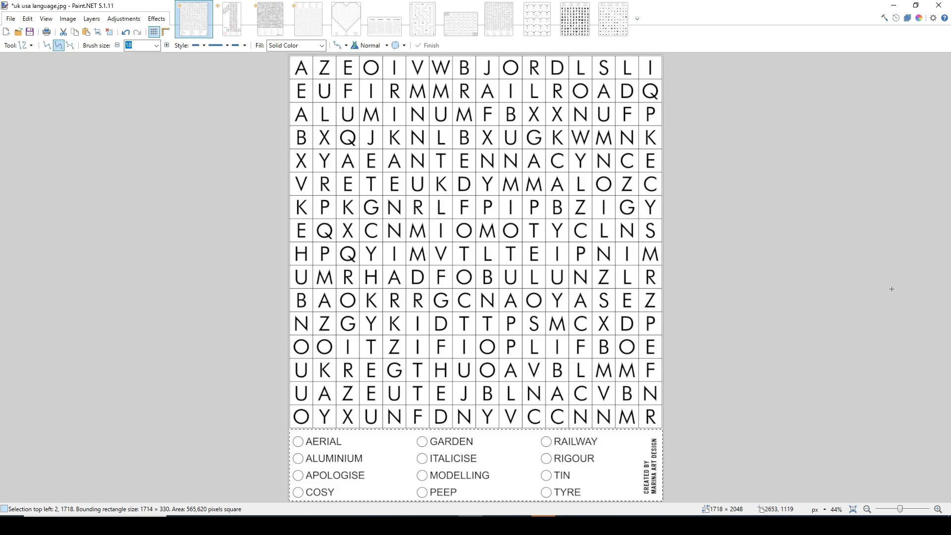
pyautogui.click(322, 31)
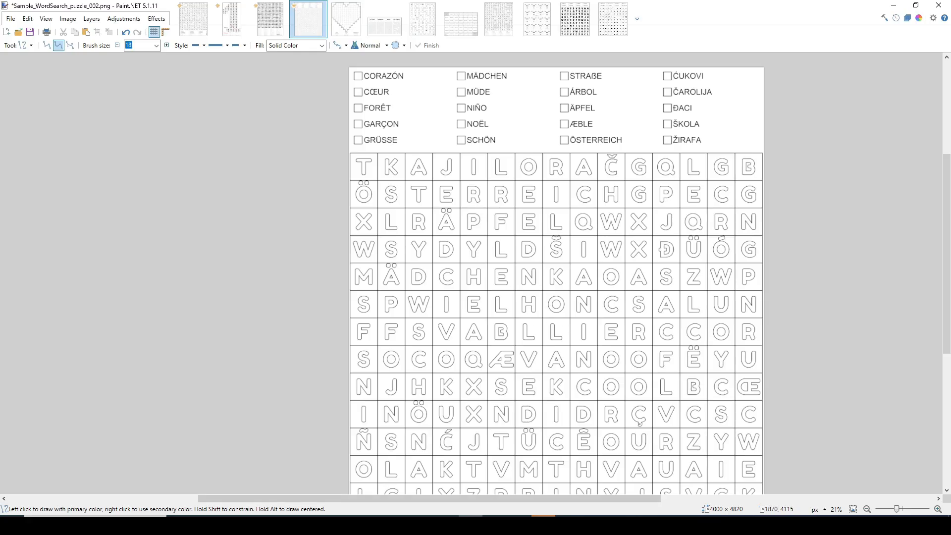
# Switch to MAD WordSearch Generator v6 and examine the available grid vertical offset values without changing them.
pyautogui.click(543, 525)
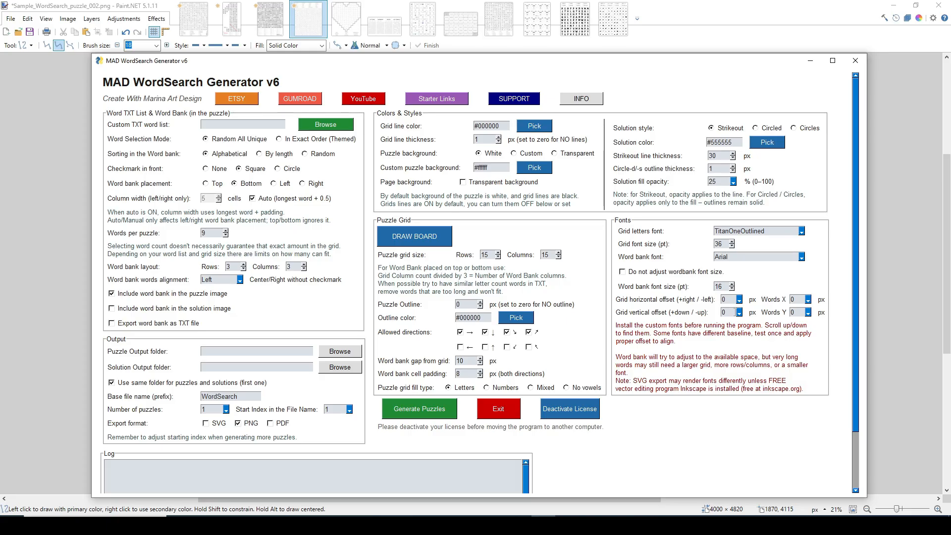
pyautogui.click(738, 312)
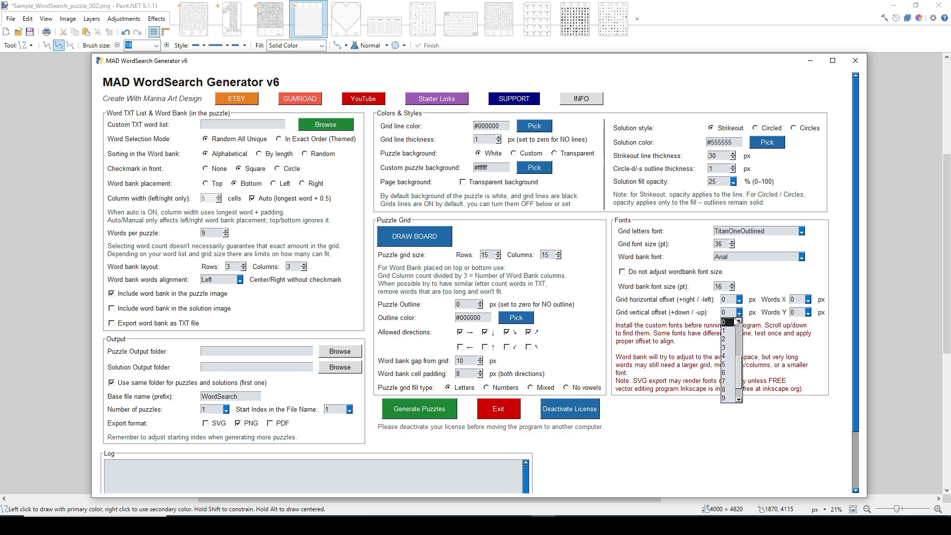
pyautogui.click(738, 321)
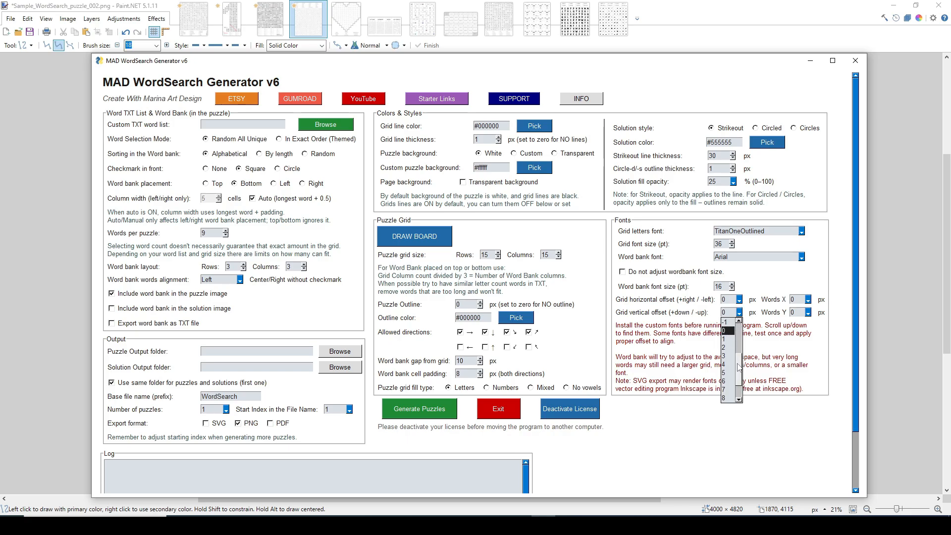
pyautogui.click(755, 337)
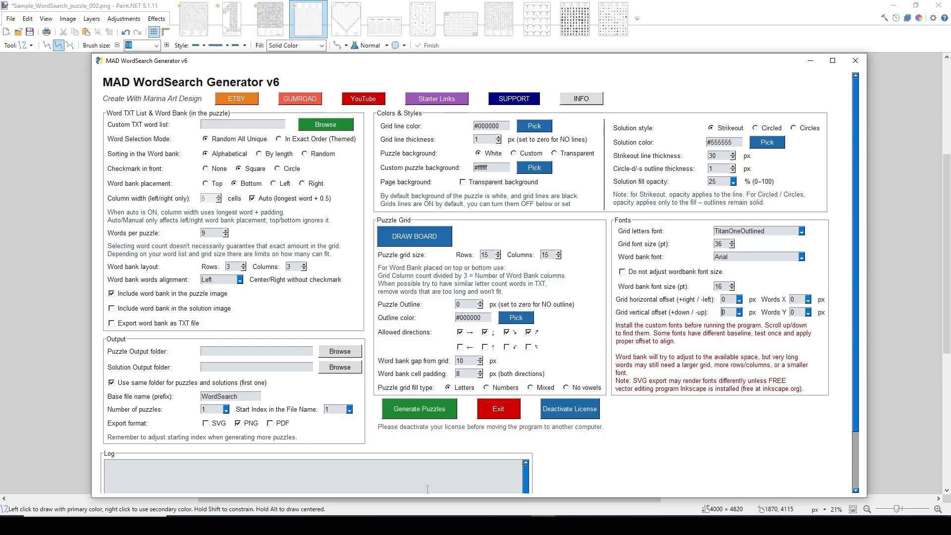
# Switch to Paint.NET and compare the accented-letter puzzle with the outlined heart-shaped puzzle WordSearch_puzzle_003.png.
pyautogui.click(471, 524)
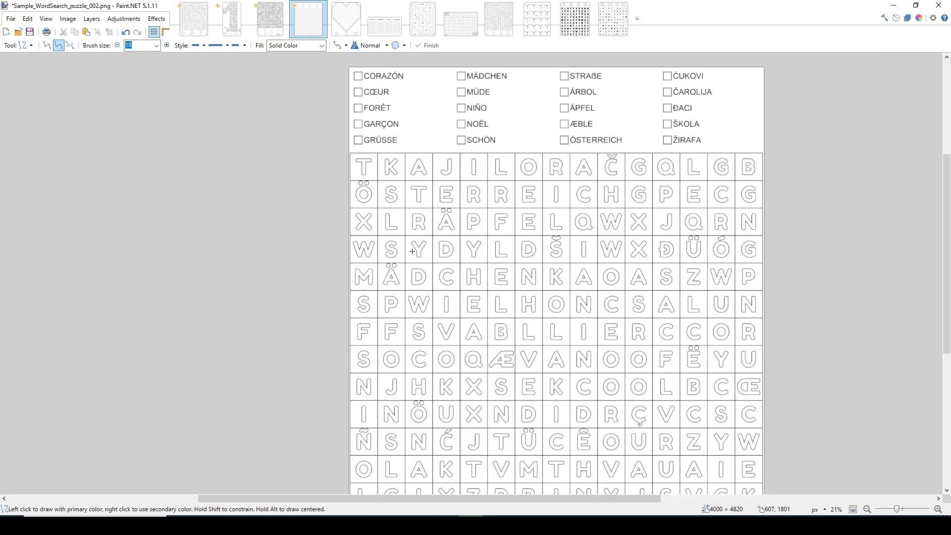
pyautogui.click(342, 24)
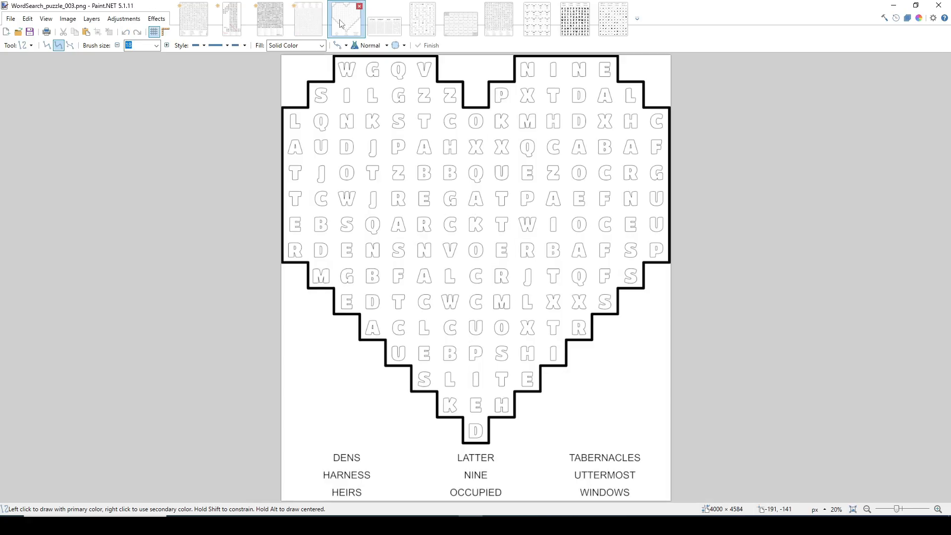
pyautogui.click(308, 20)
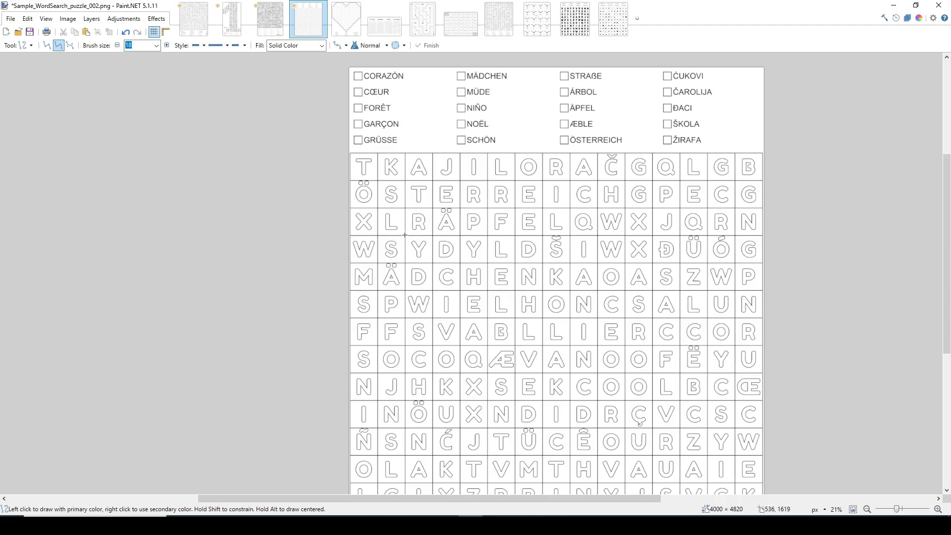
pyautogui.click(342, 26)
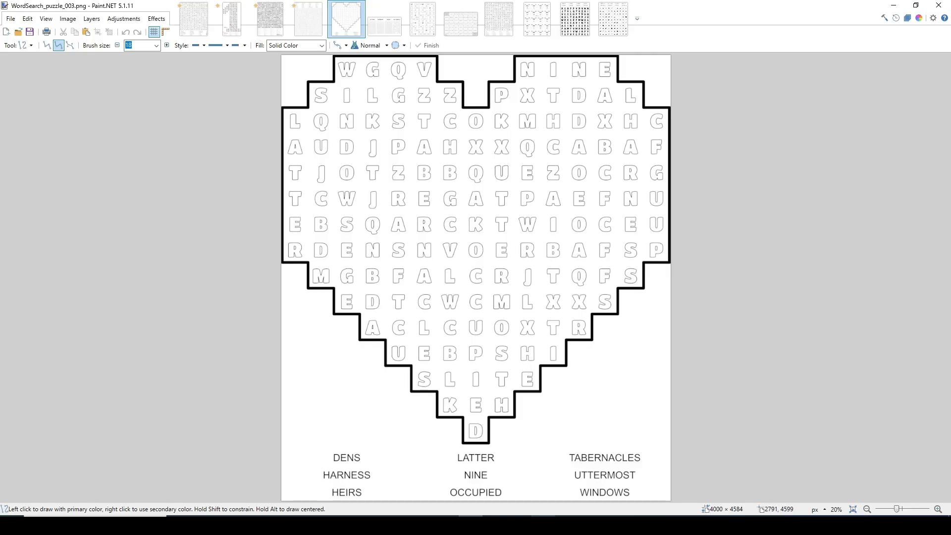
# Switch to MAD WordSearch Generator v6, set the puzzle outline to 2 px, and view the grid line color choices without changing the color.
pyautogui.click(543, 525)
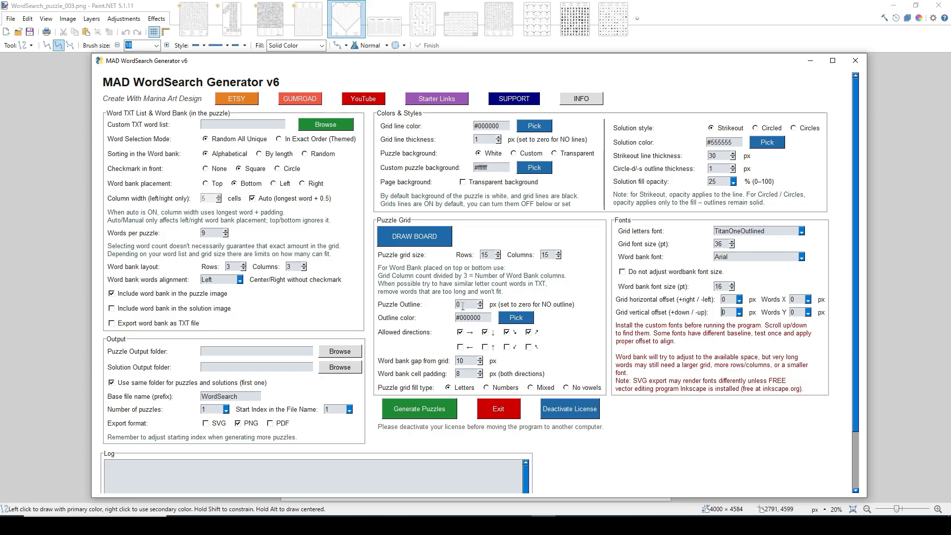
pyautogui.click(463, 306)
pyautogui.click(534, 126)
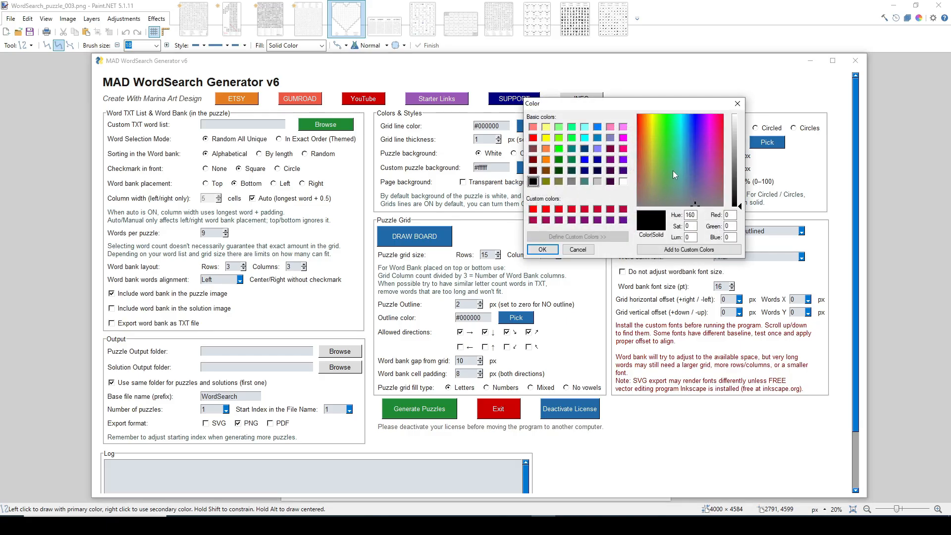
pyautogui.click(738, 103)
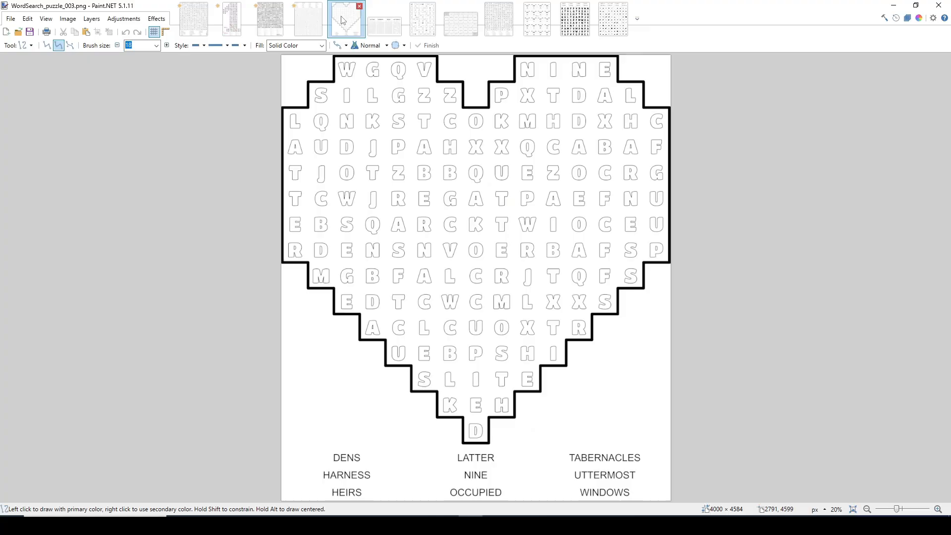
# View the grid fill type, space icon and Puzzle_007.png samples in Paint.NET, and return to MAD WordSearch Generator v6.
pyautogui.click(342, 19)
pyautogui.click(381, 31)
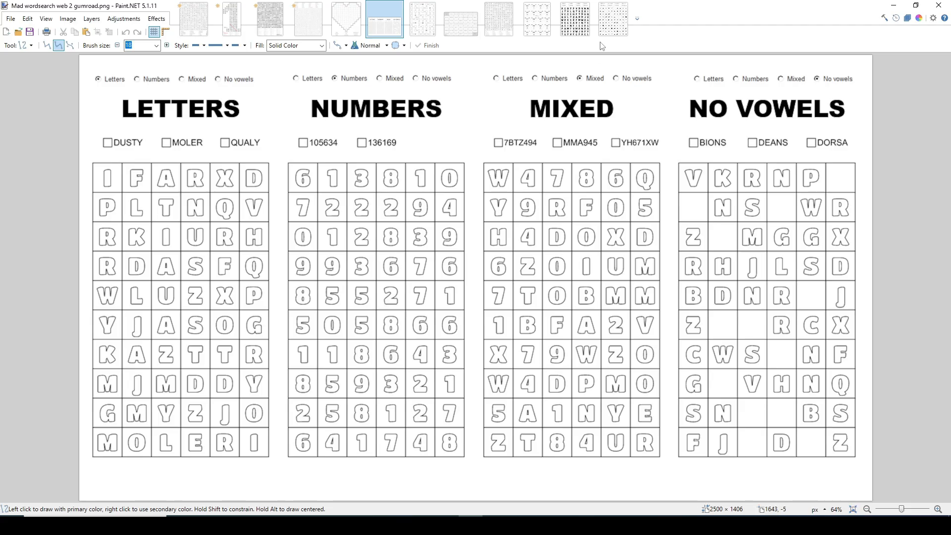
pyautogui.click(620, 31)
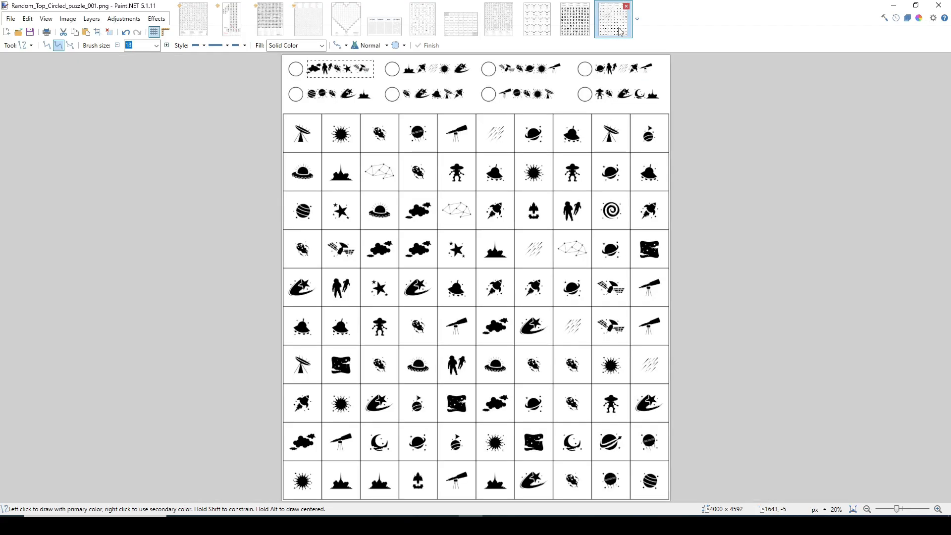
pyautogui.click(498, 36)
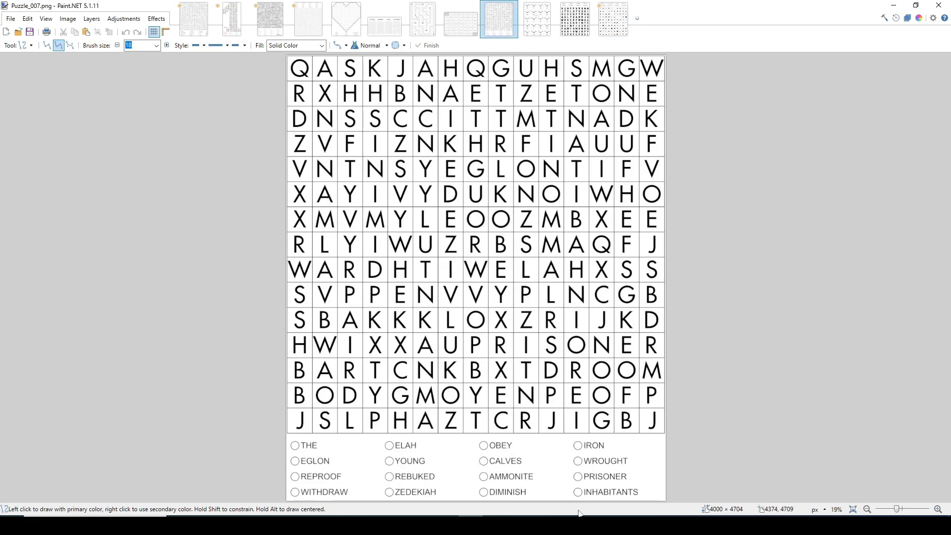
pyautogui.click(544, 525)
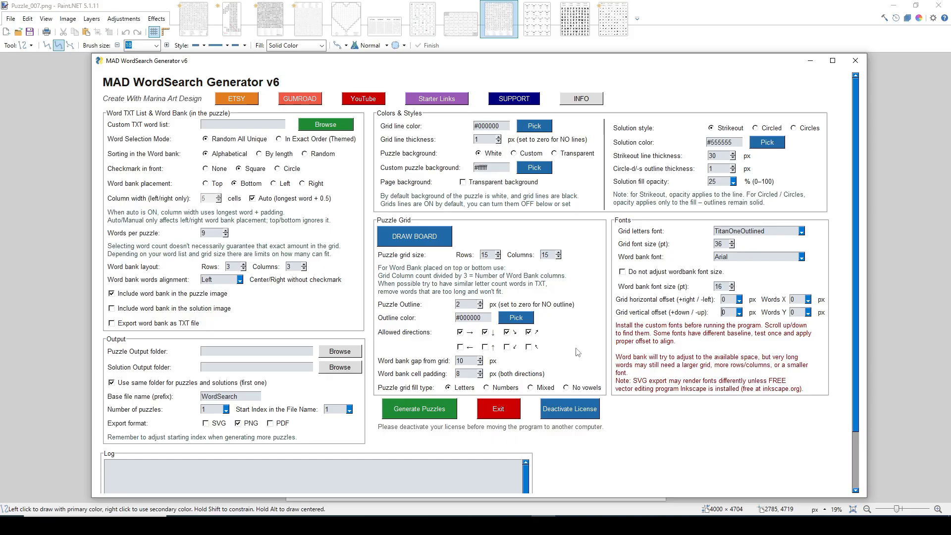